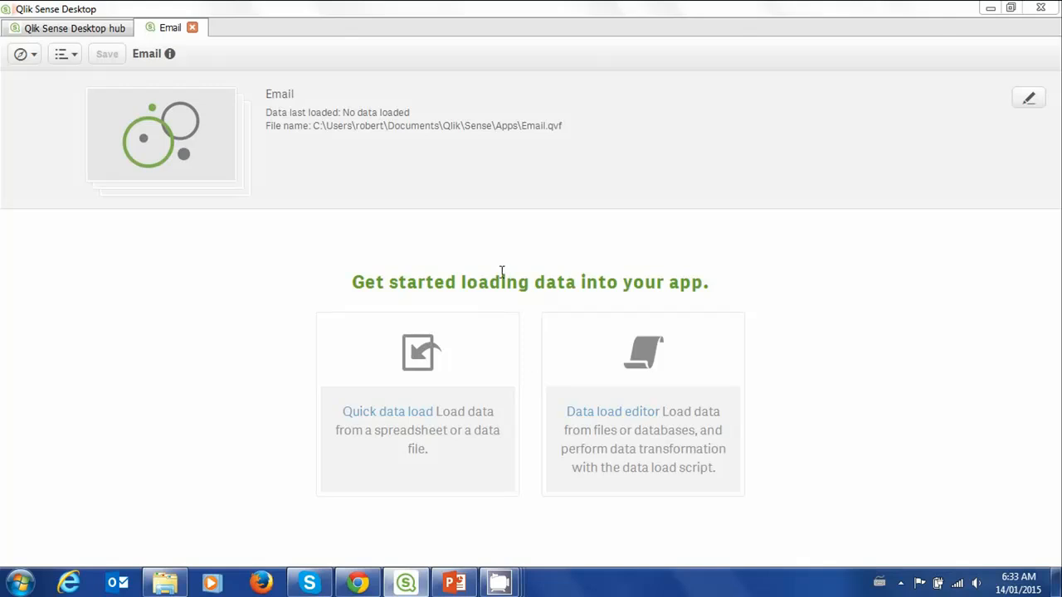
Start a quick data load and browse to the Documents > work data > WIP > BizXcel > Sales > Data Files folder.
{"action": "left_click", "coordinate": [393, 421]}
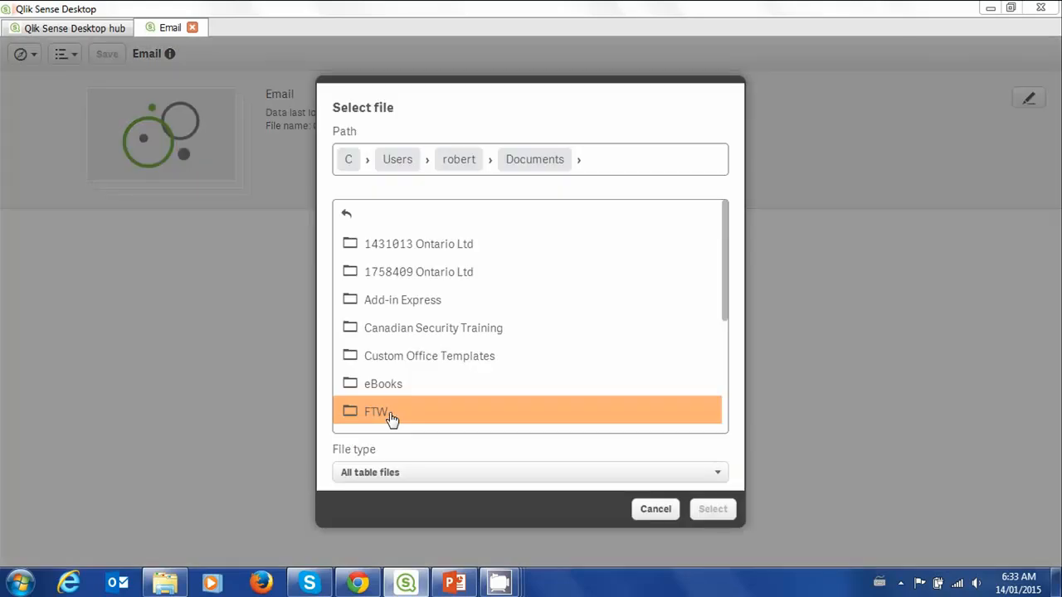
{"action": "left_click_drag", "start_coordinate": [726, 319], "coordinate": [723, 417]}
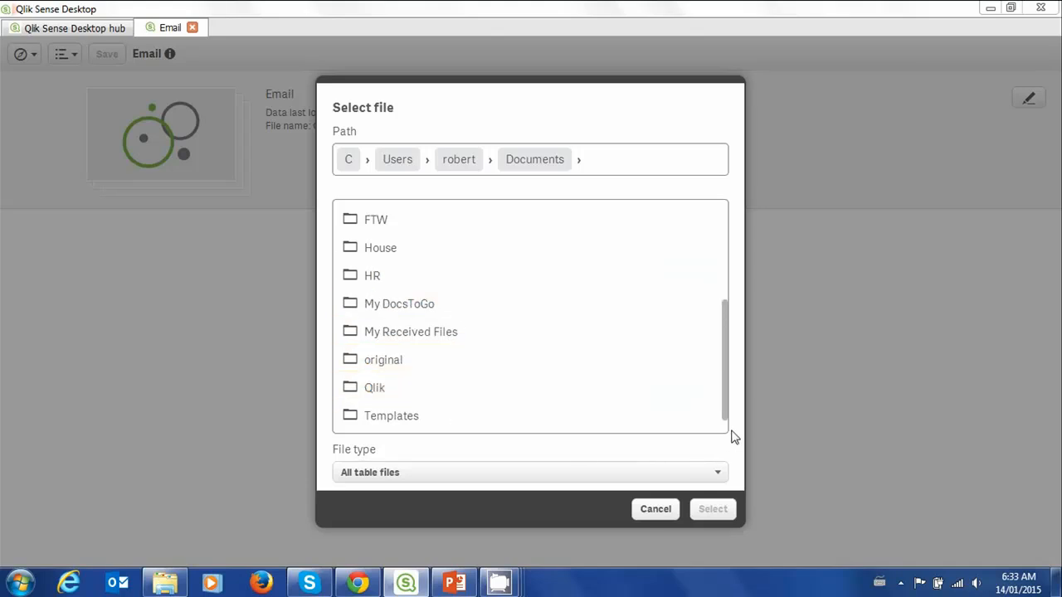
{"action": "scroll", "coordinate": [726, 418], "scroll_direction": "down", "scroll_amount": 1}
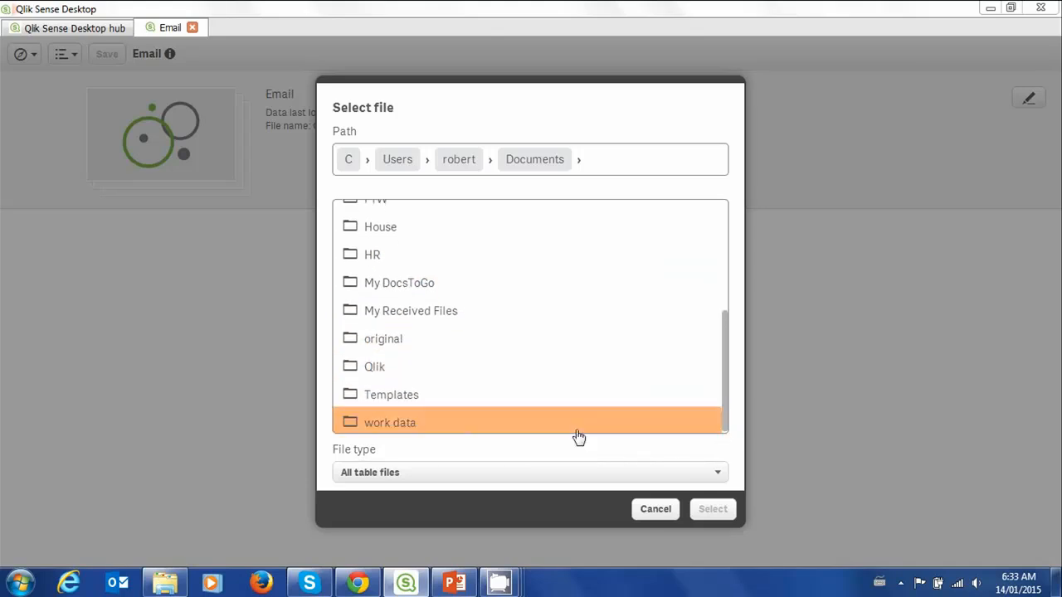
{"action": "left_click", "coordinate": [394, 429]}
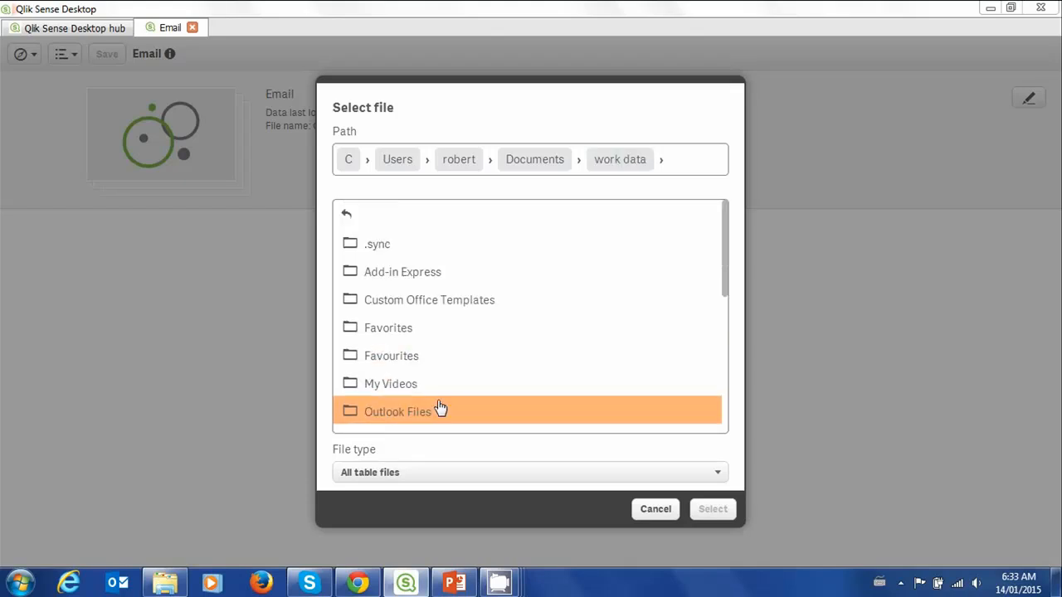
{"action": "scroll", "coordinate": [419, 393], "scroll_direction": "down", "scroll_amount": 1}
{"action": "scroll", "coordinate": [394, 392], "scroll_direction": "down", "scroll_amount": 2}
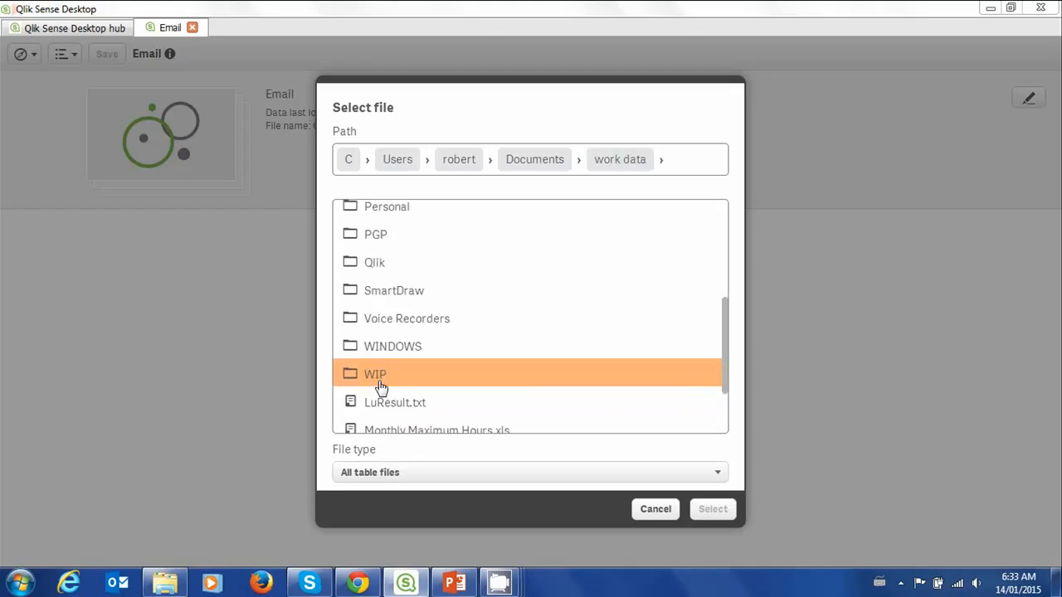
{"action": "left_click", "coordinate": [387, 387]}
{"action": "left_click", "coordinate": [376, 253]}
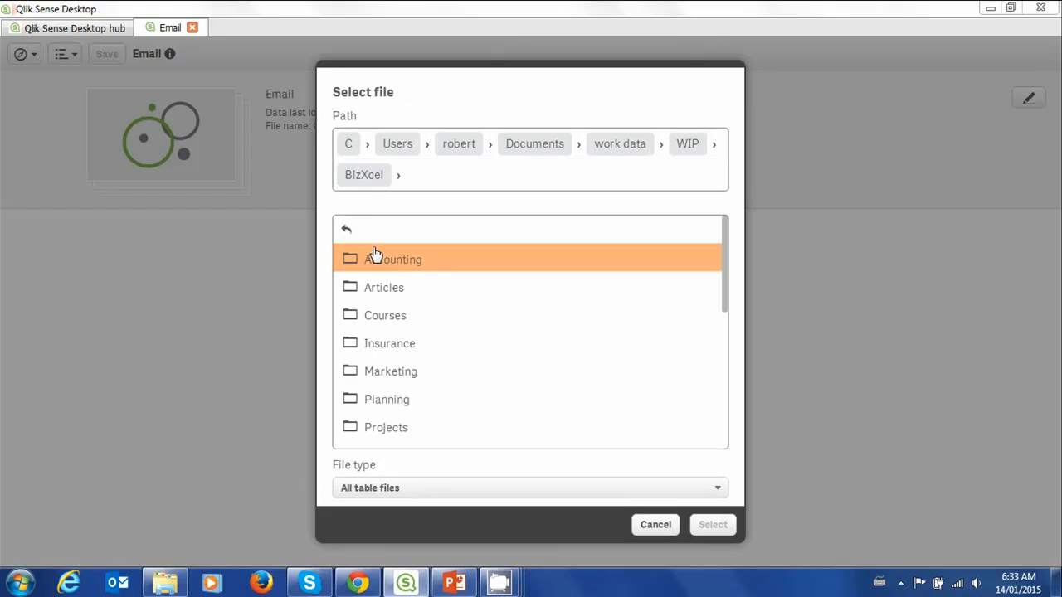
{"action": "scroll", "coordinate": [372, 372], "scroll_direction": "down", "scroll_amount": 2}
{"action": "left_click", "coordinate": [378, 413]}
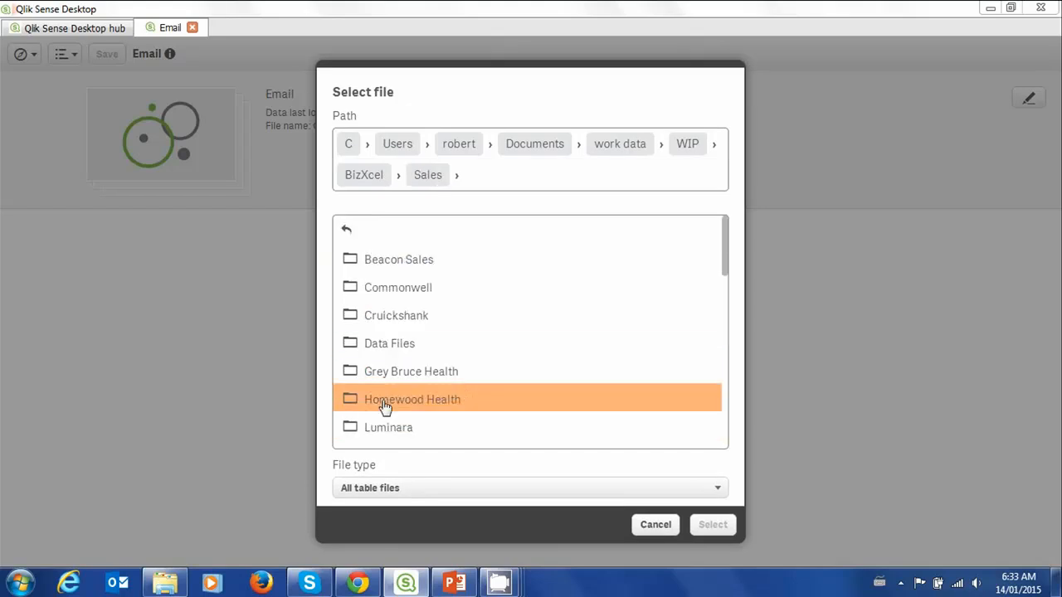
{"action": "left_click", "coordinate": [402, 343]}
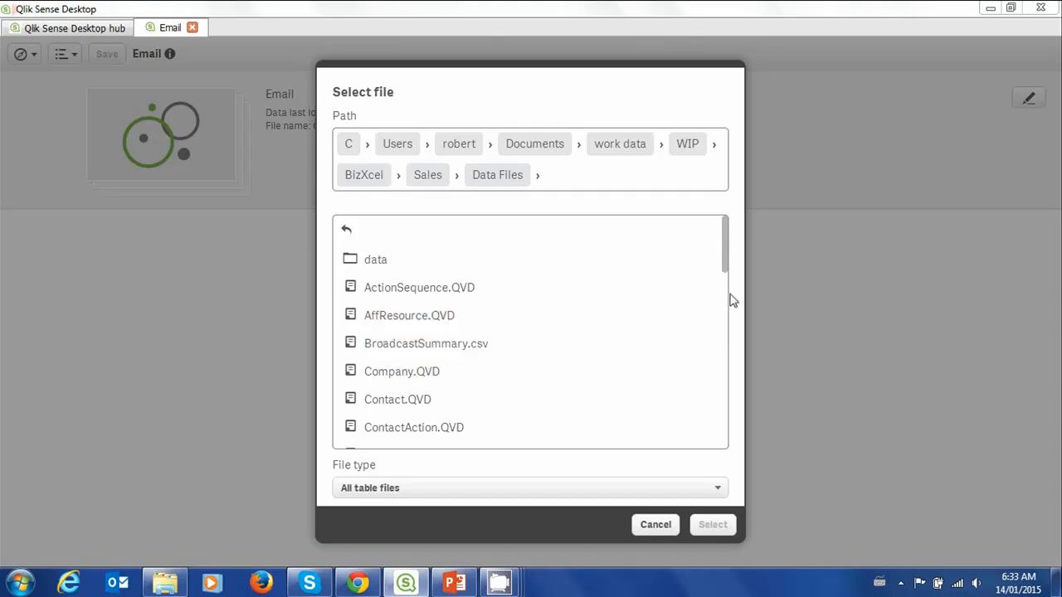
Select EmailBroadcasts.csv as the source file and set its delimiter to Comma.
{"action": "scroll", "coordinate": [597, 327], "scroll_direction": "down", "scroll_amount": 4}
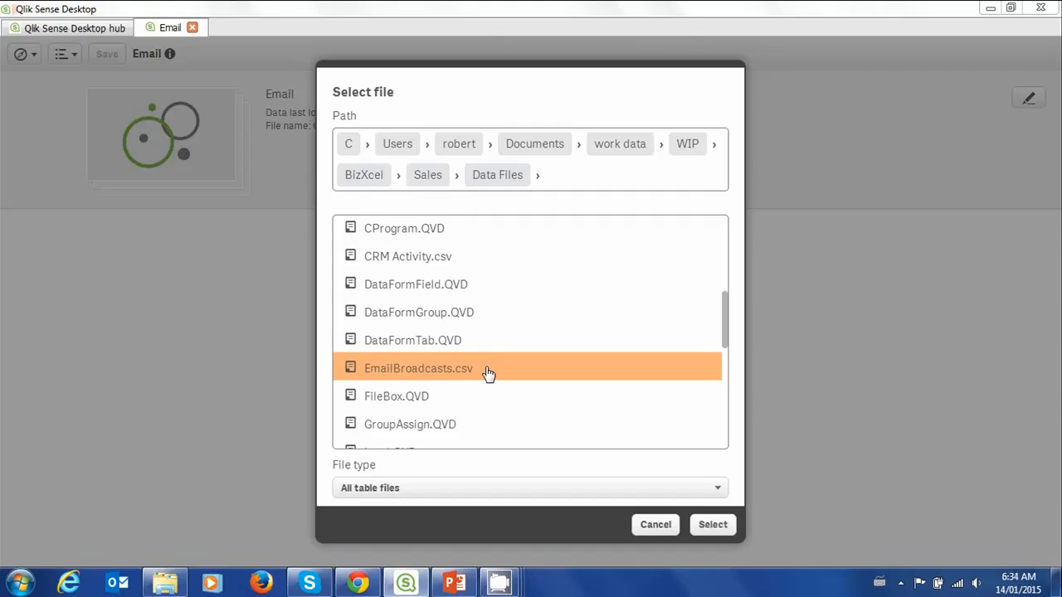
{"action": "left_click", "coordinate": [488, 373]}
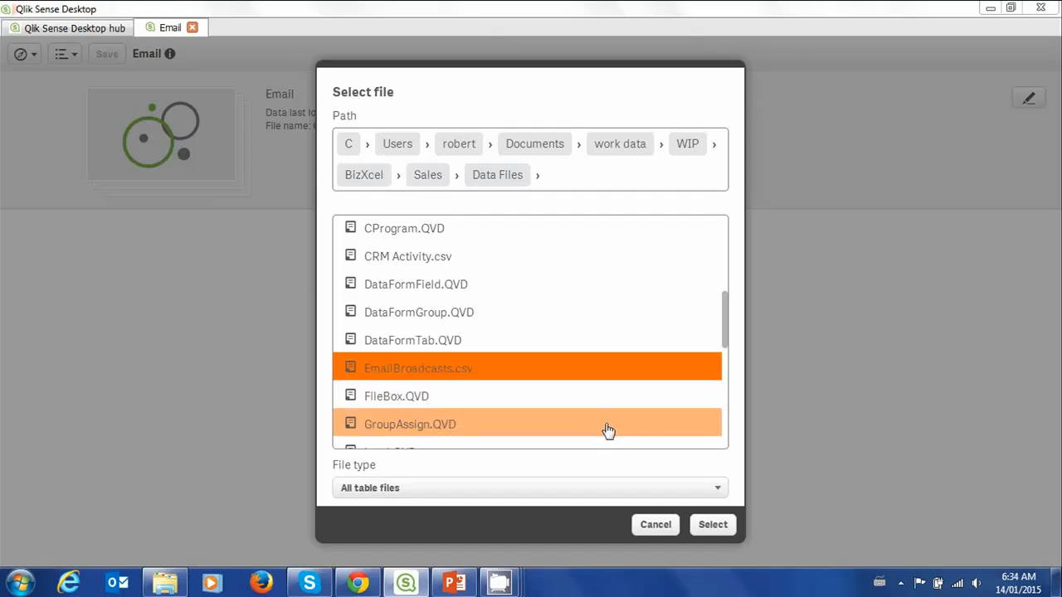
{"action": "left_click", "coordinate": [713, 526]}
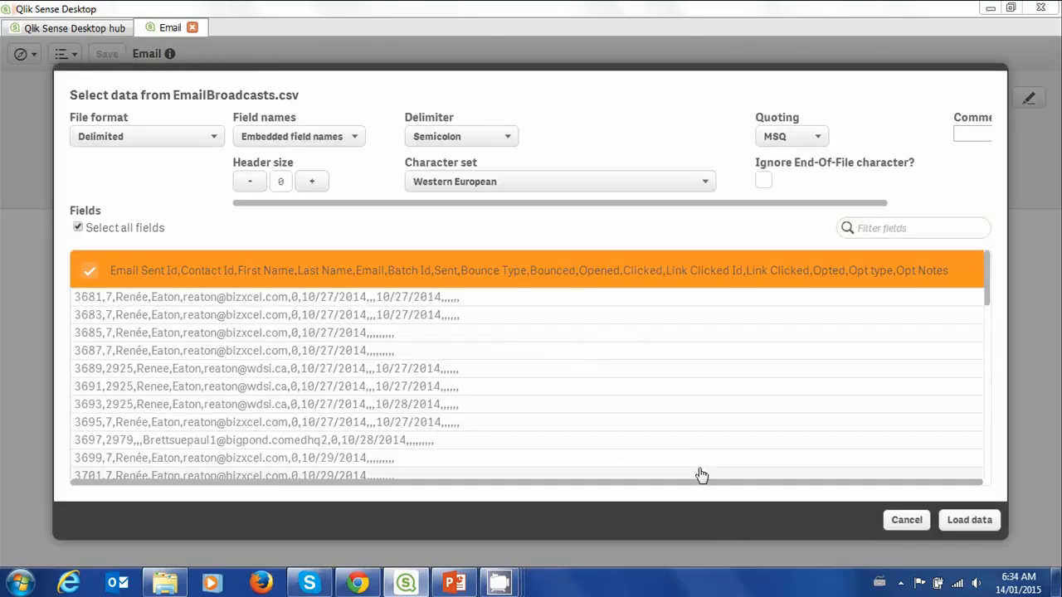
{"action": "left_click", "coordinate": [449, 141]}
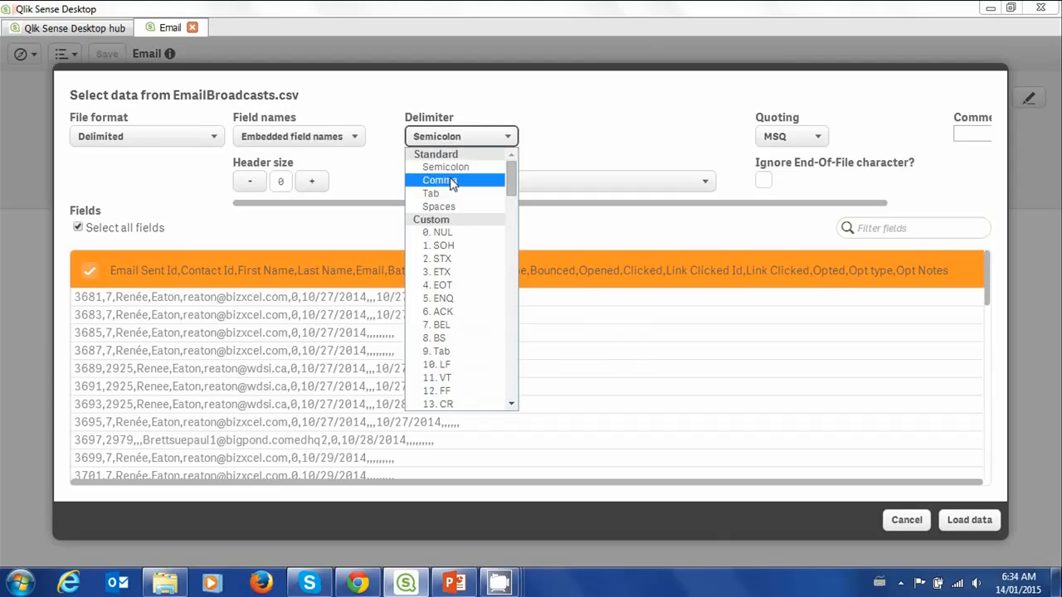
{"action": "left_click", "coordinate": [452, 181]}
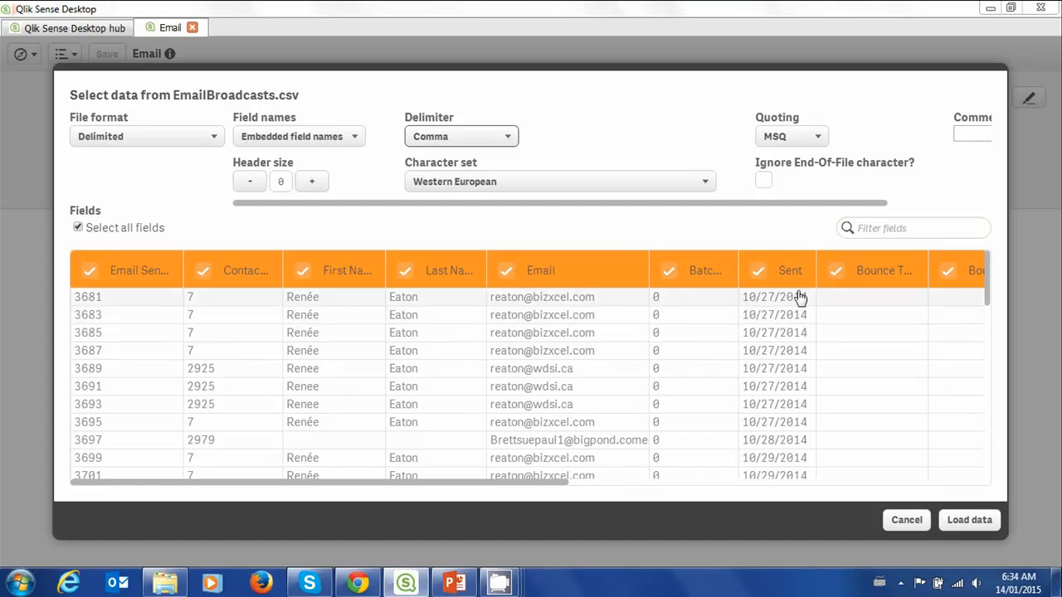
Exclude the Email field from the load selection and include it again.
{"action": "left_click", "coordinate": [569, 271]}
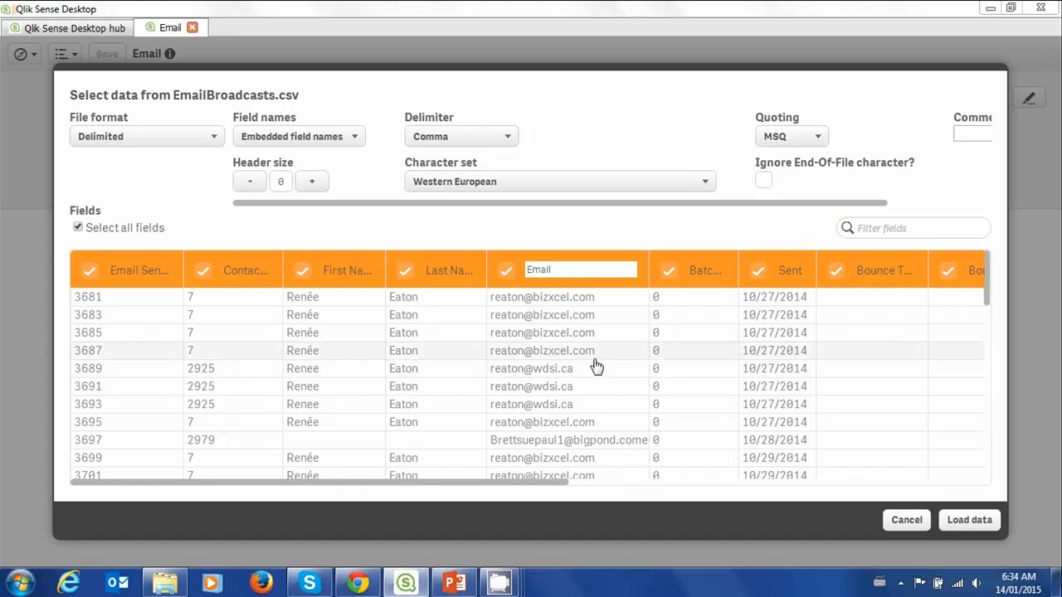
{"action": "left_click", "coordinate": [505, 273]}
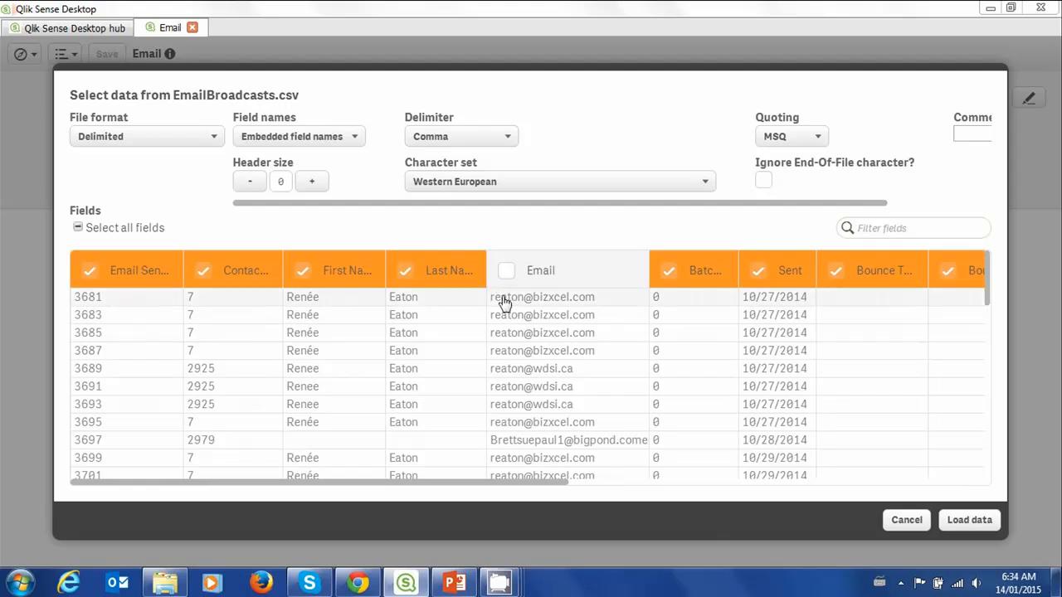
{"action": "left_click", "coordinate": [505, 272]}
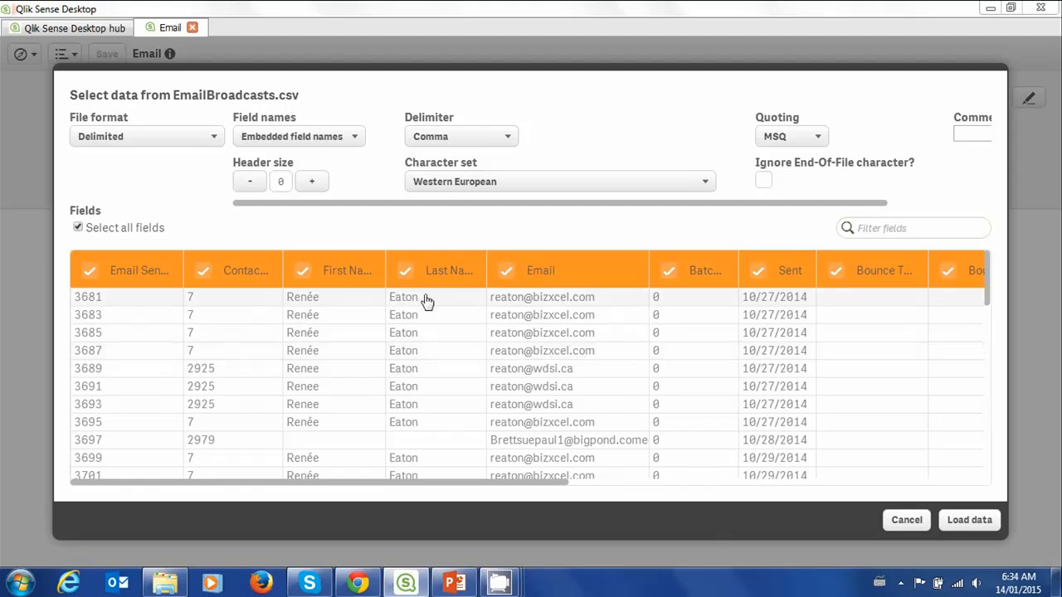
Load the selected data, open the new sheet for editing and place a table on it.
{"action": "left_click", "coordinate": [970, 520]}
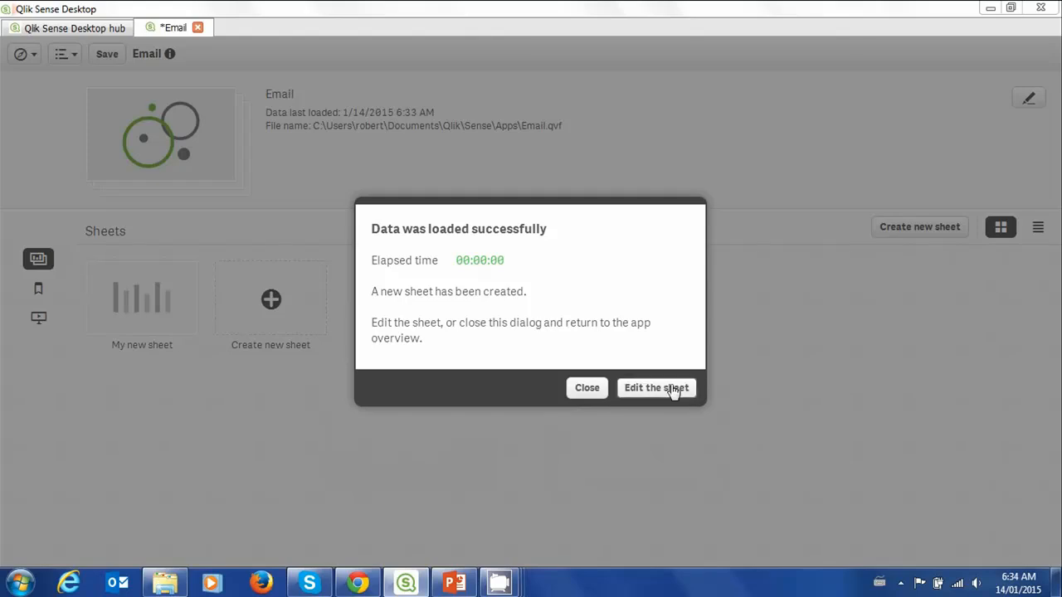
{"action": "left_click", "coordinate": [674, 389]}
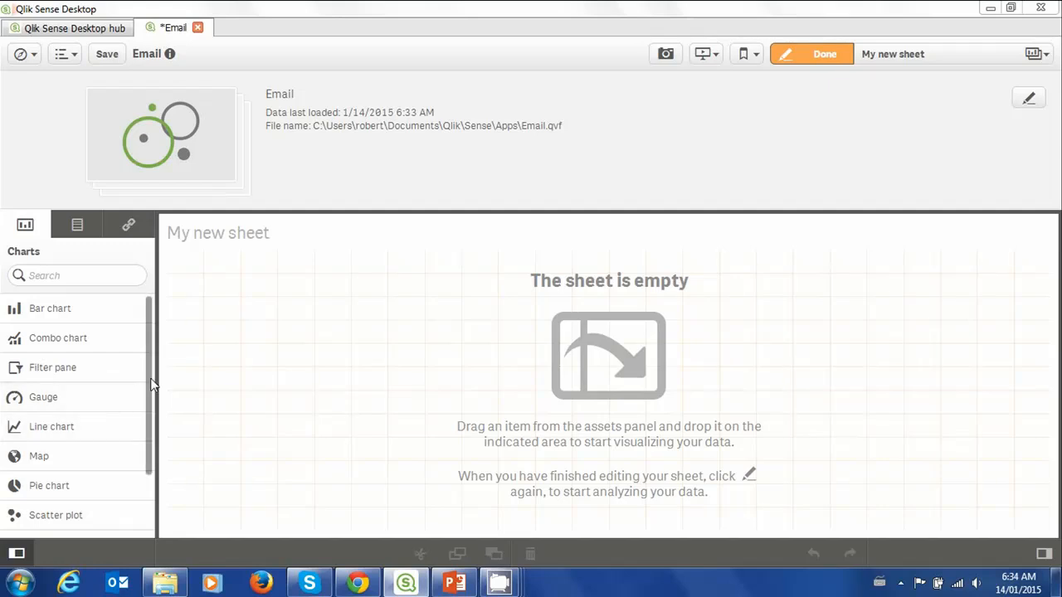
{"action": "left_click_drag", "start_coordinate": [151, 385], "coordinate": [147, 451]}
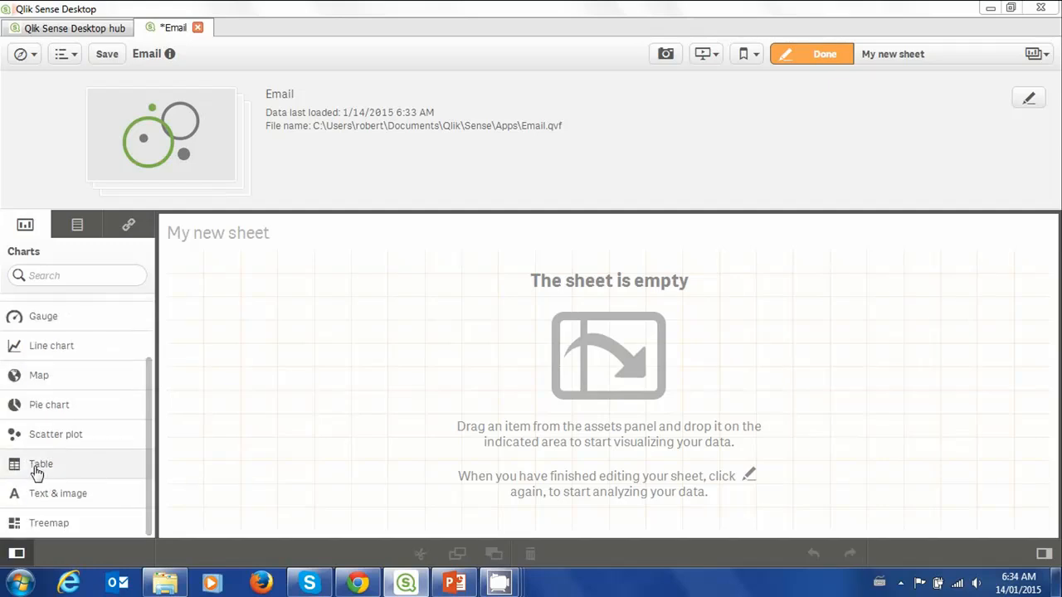
{"action": "left_click_drag", "start_coordinate": [38, 467], "coordinate": [495, 404]}
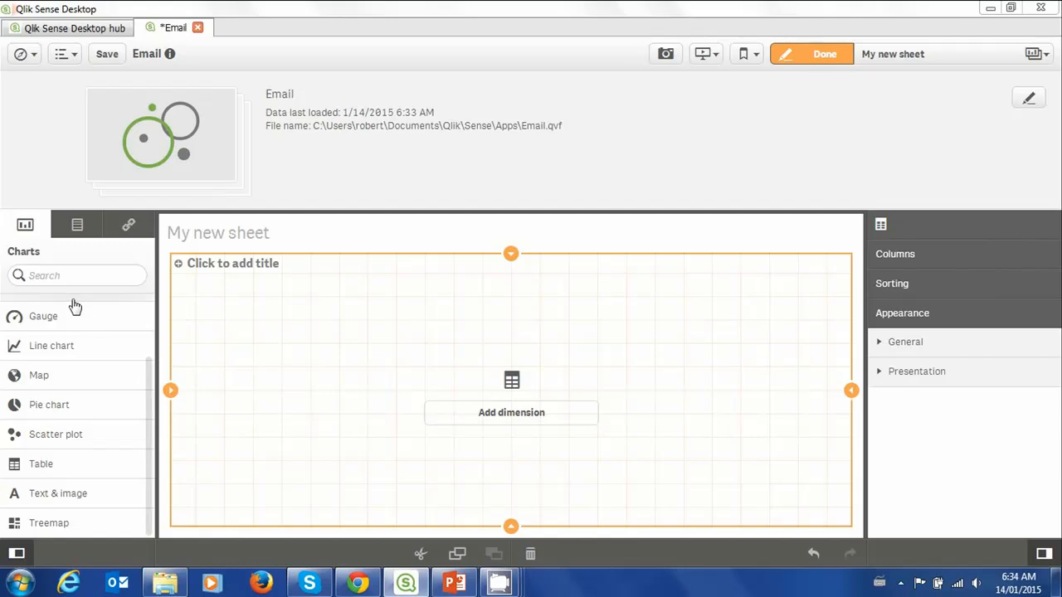
Add Batch Id as a dimension and Clicked as a Count measure to the table, finishing the sheet edit.
{"action": "left_click", "coordinate": [75, 227]}
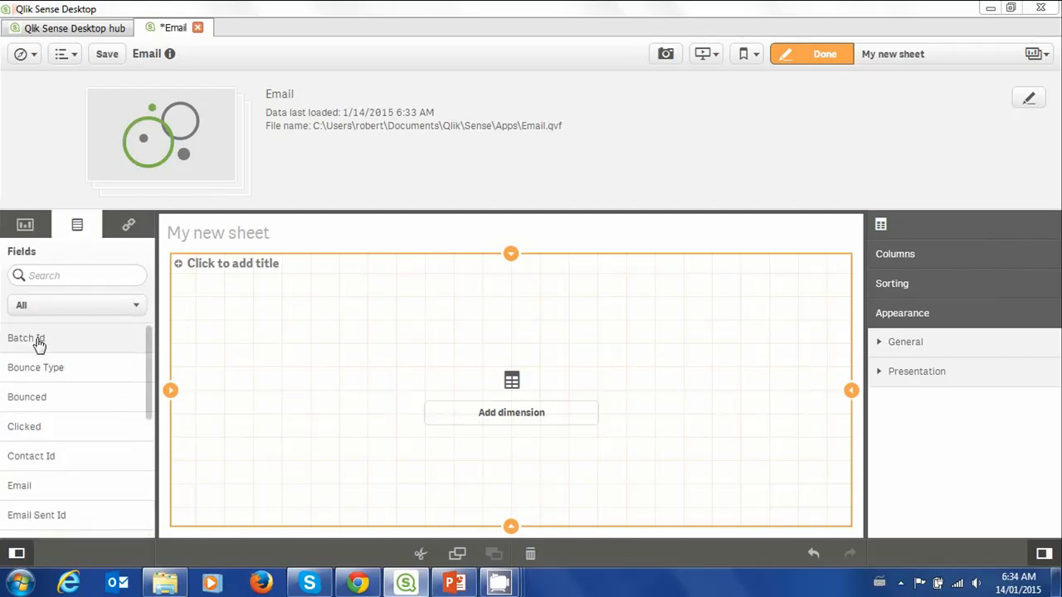
{"action": "left_click_drag", "start_coordinate": [38, 343], "coordinate": [507, 407]}
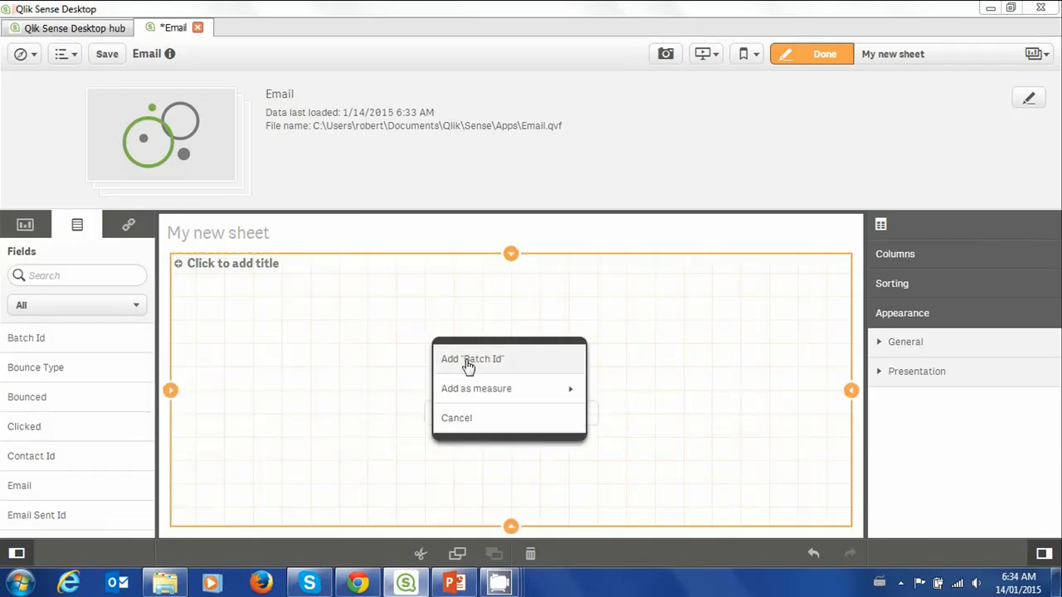
{"action": "left_click", "coordinate": [467, 362]}
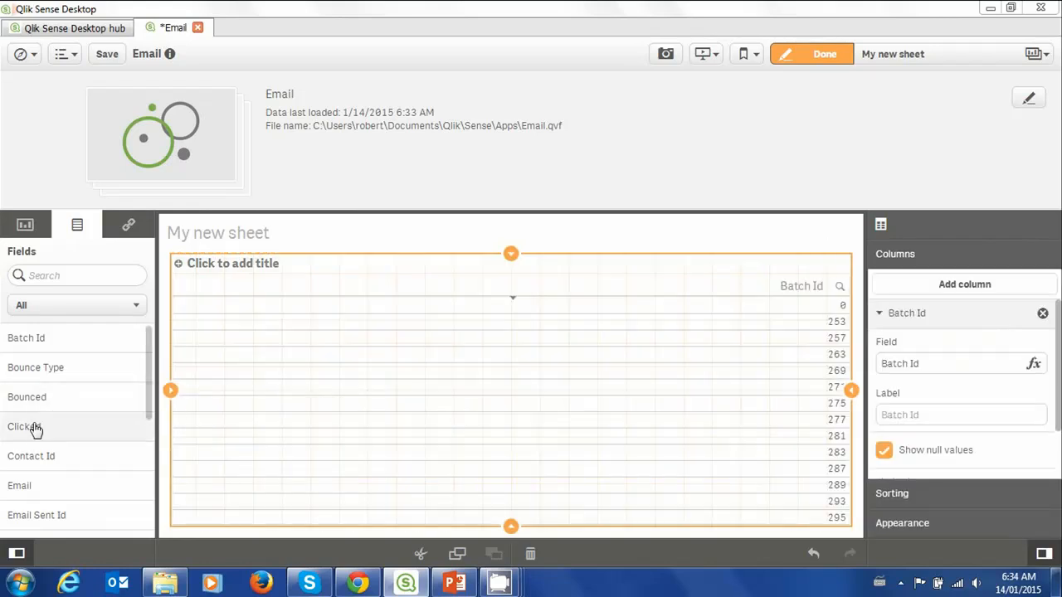
{"action": "left_click_drag", "start_coordinate": [42, 431], "coordinate": [502, 411]}
{"action": "mouse_move", "coordinate": [512, 407]}
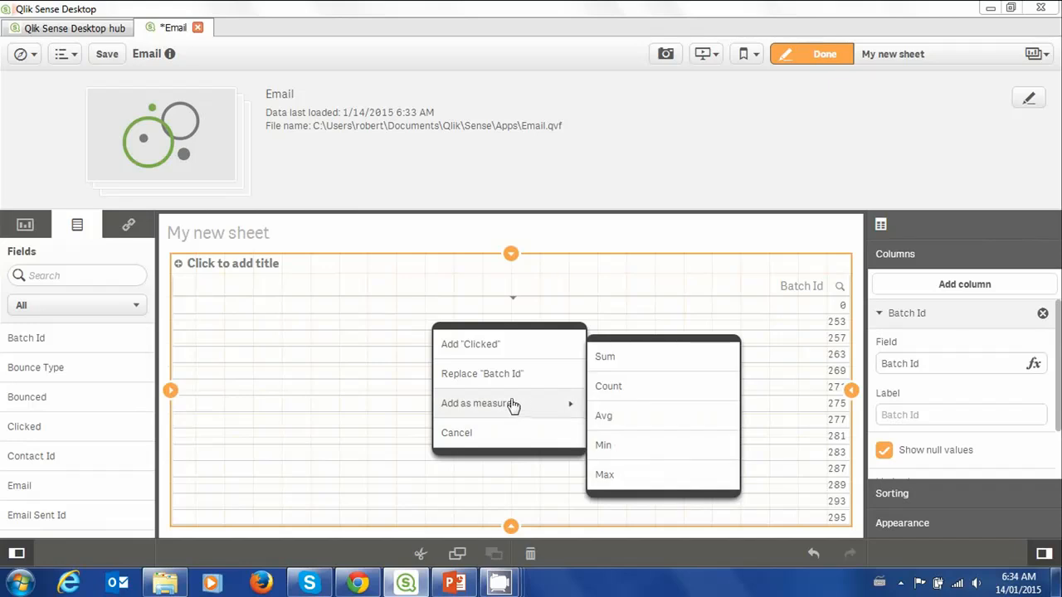
{"action": "left_click", "coordinate": [614, 401]}
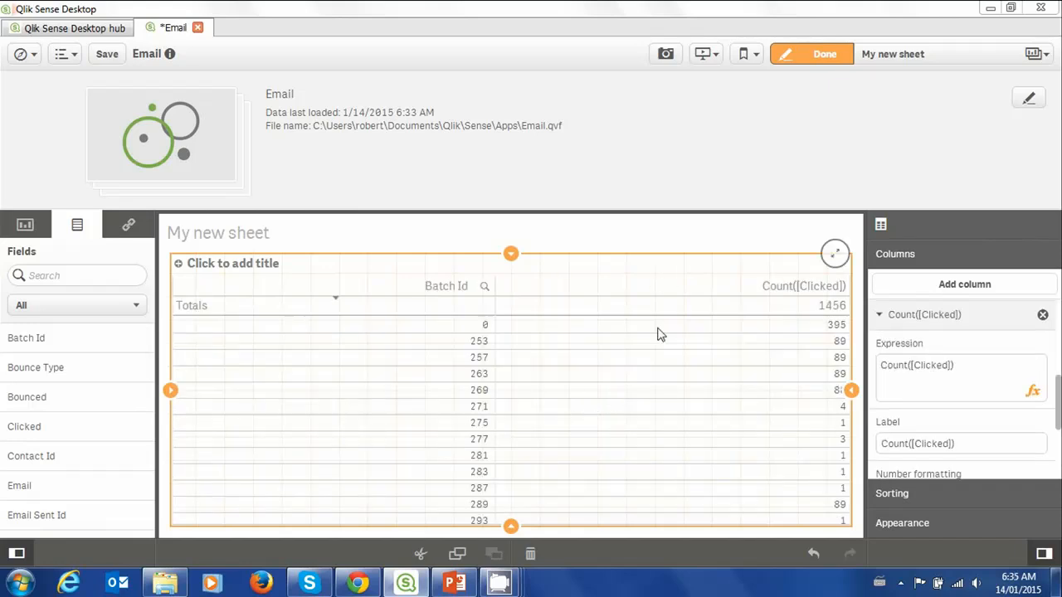
{"action": "left_click", "coordinate": [825, 57]}
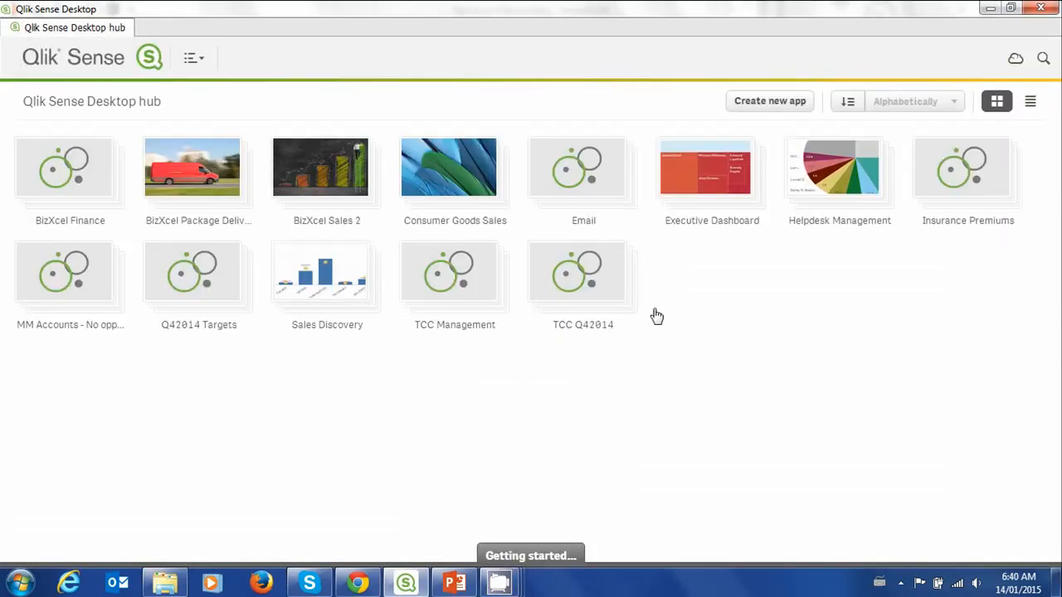
Delete the Email app from the hub.
{"action": "right_click", "coordinate": [591, 185]}
{"action": "left_click", "coordinate": [554, 207]}
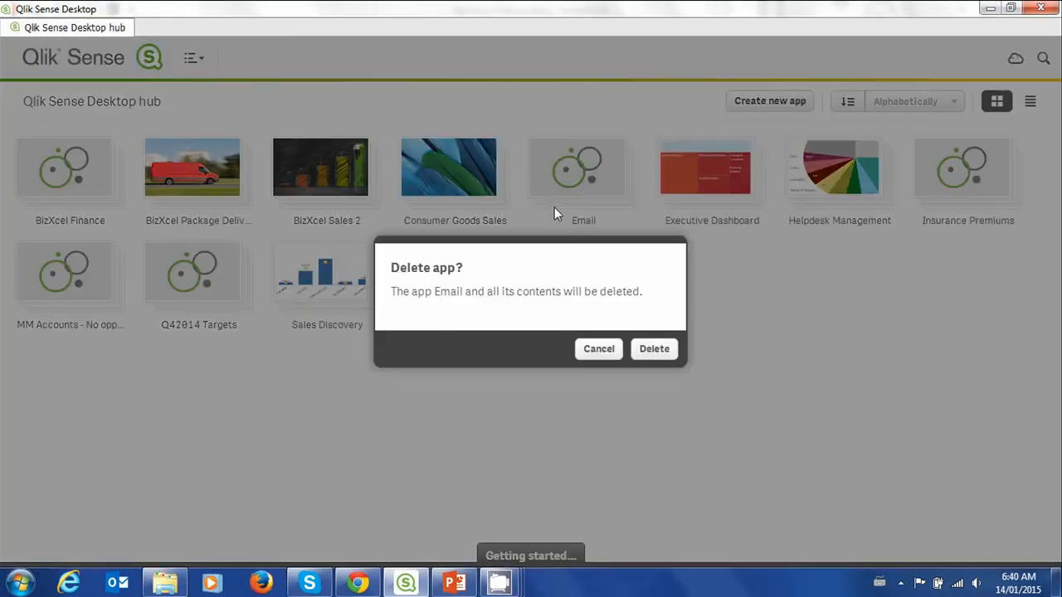
{"action": "left_click", "coordinate": [654, 350]}
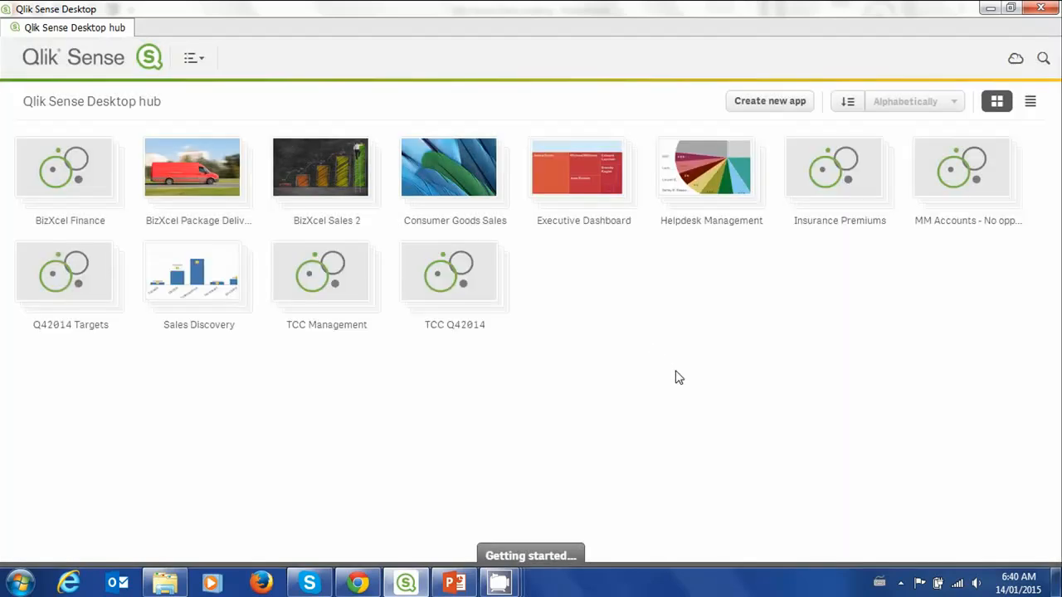
Create a new app named Email and open it.
{"action": "left_click", "coordinate": [772, 104]}
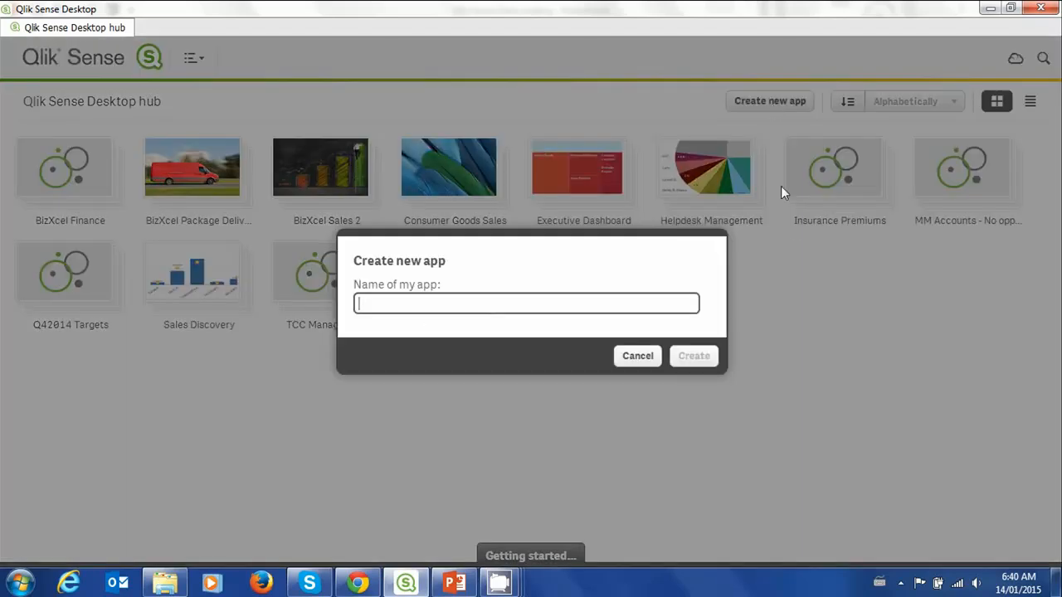
{"action": "type", "text": "Email"}
{"action": "left_click", "coordinate": [701, 357]}
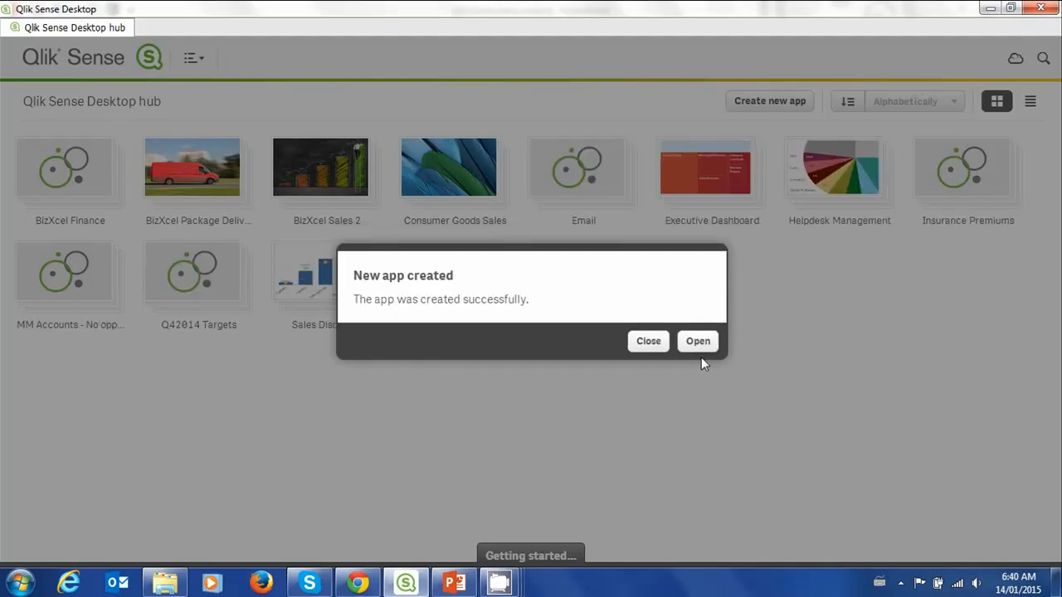
{"action": "left_click", "coordinate": [695, 345]}
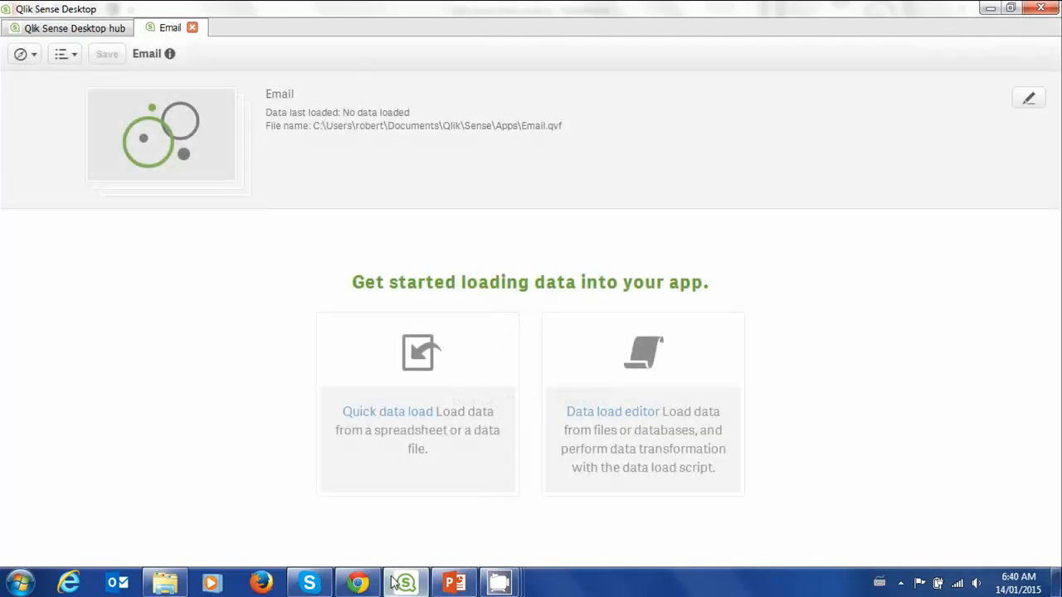
Drop the EmailBroadcasts file from the Data Files folder in Windows Explorer onto the Email app and set its delimiter to Comma.
{"action": "left_click", "coordinate": [164, 583]}
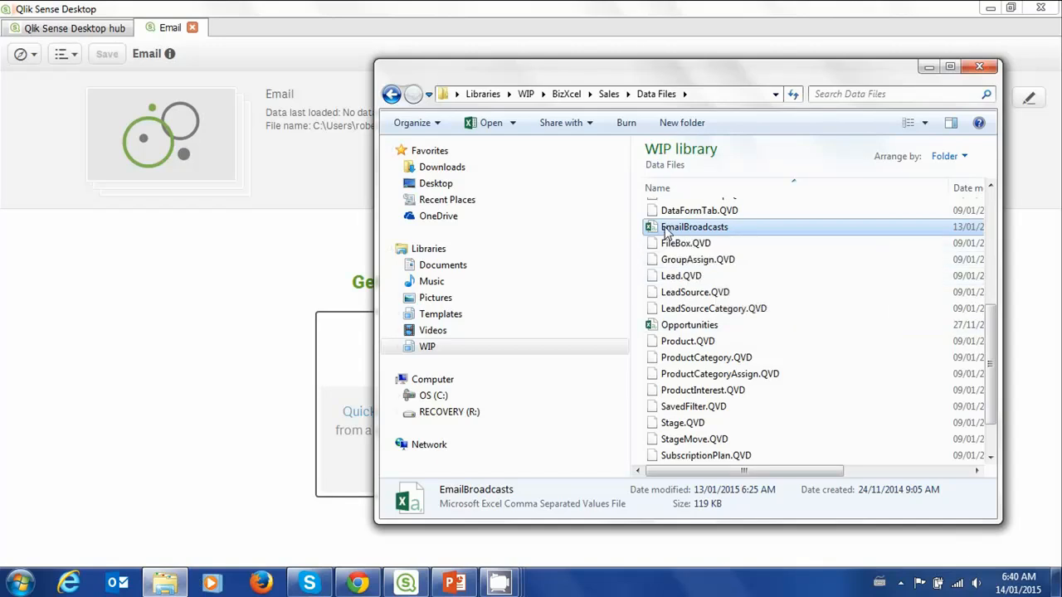
{"action": "left_click_drag", "start_coordinate": [666, 232], "coordinate": [291, 339]}
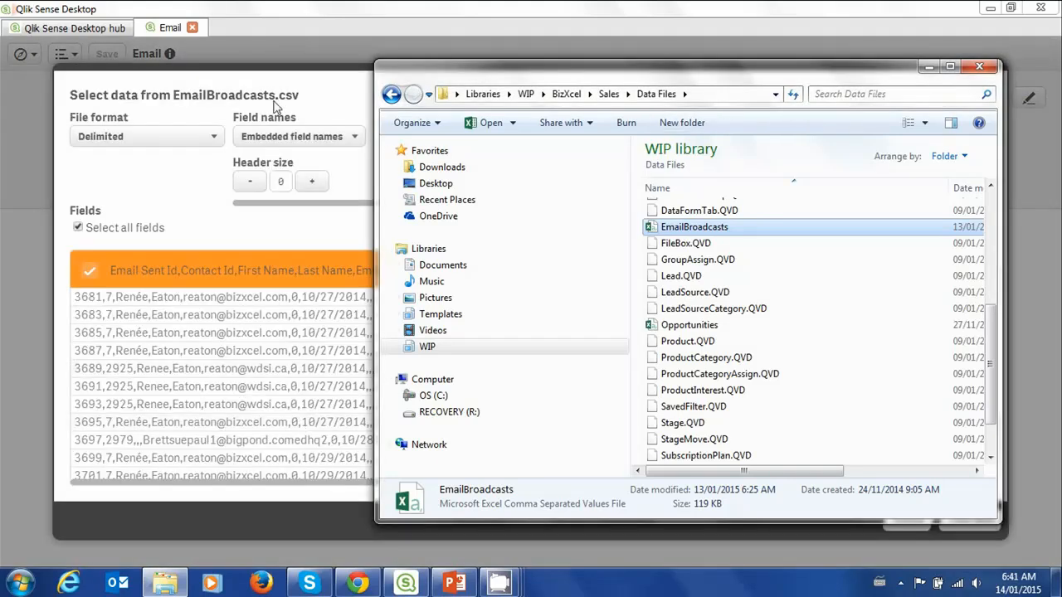
{"action": "left_click", "coordinate": [332, 88]}
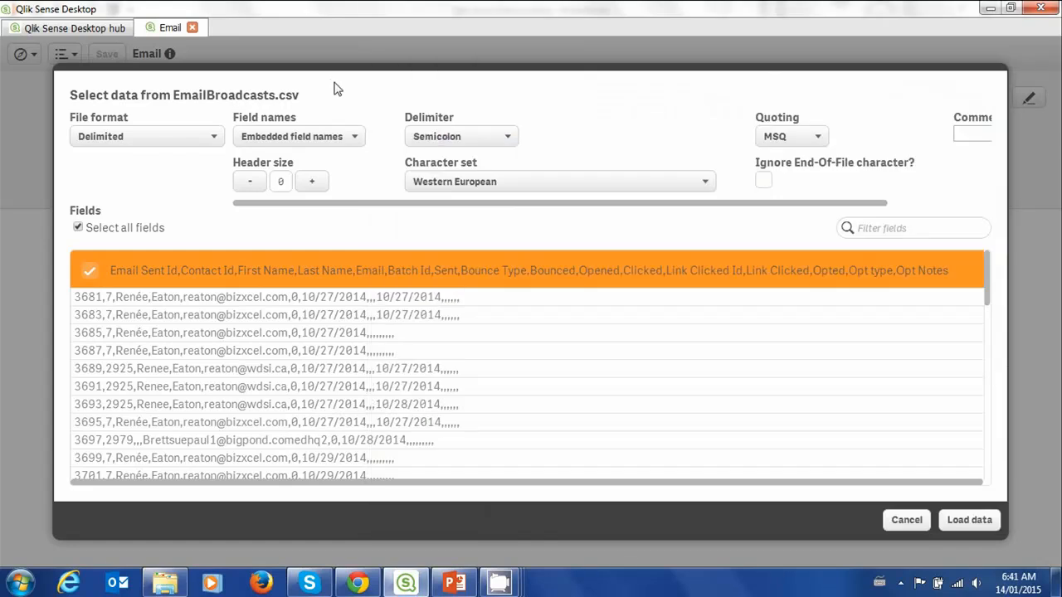
{"action": "left_click", "coordinate": [500, 147]}
{"action": "left_click", "coordinate": [471, 175]}
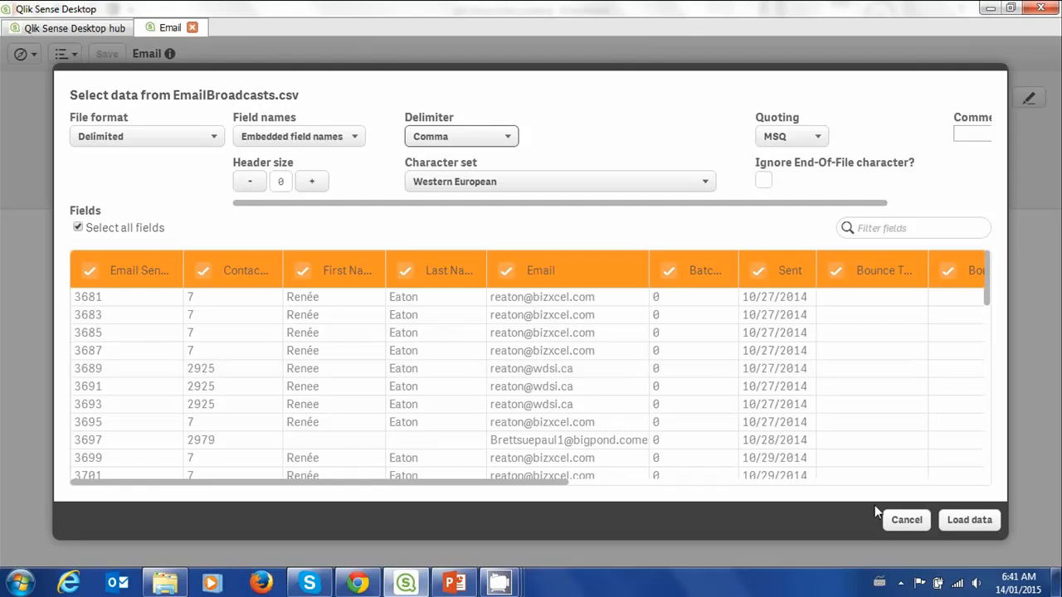
Load the comma-delimited EmailBroadcasts data into the app and place a bar chart on the new sheet.
{"action": "left_click", "coordinate": [969, 520]}
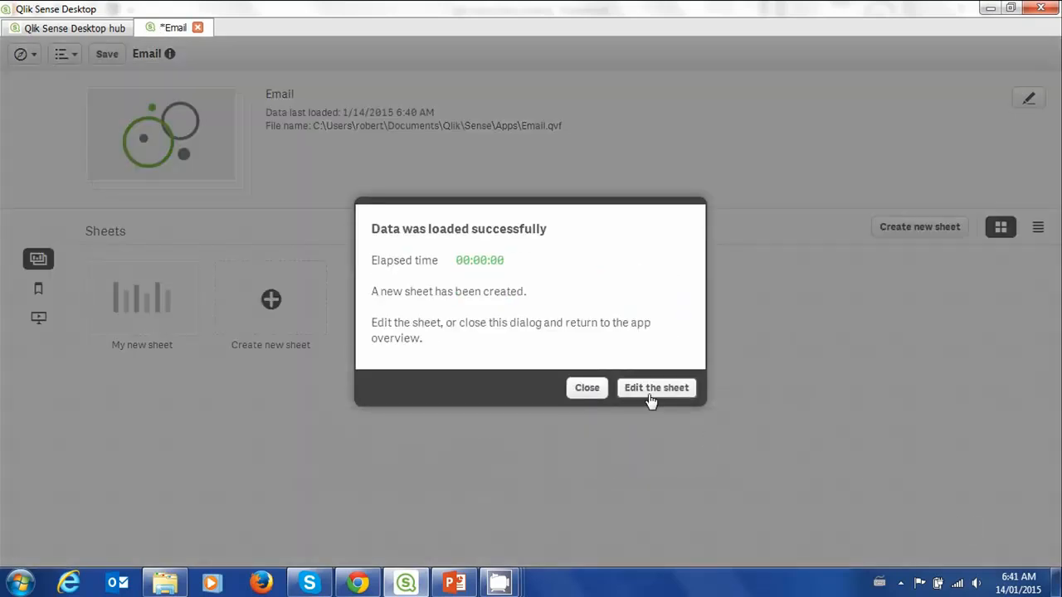
{"action": "left_click", "coordinate": [651, 396]}
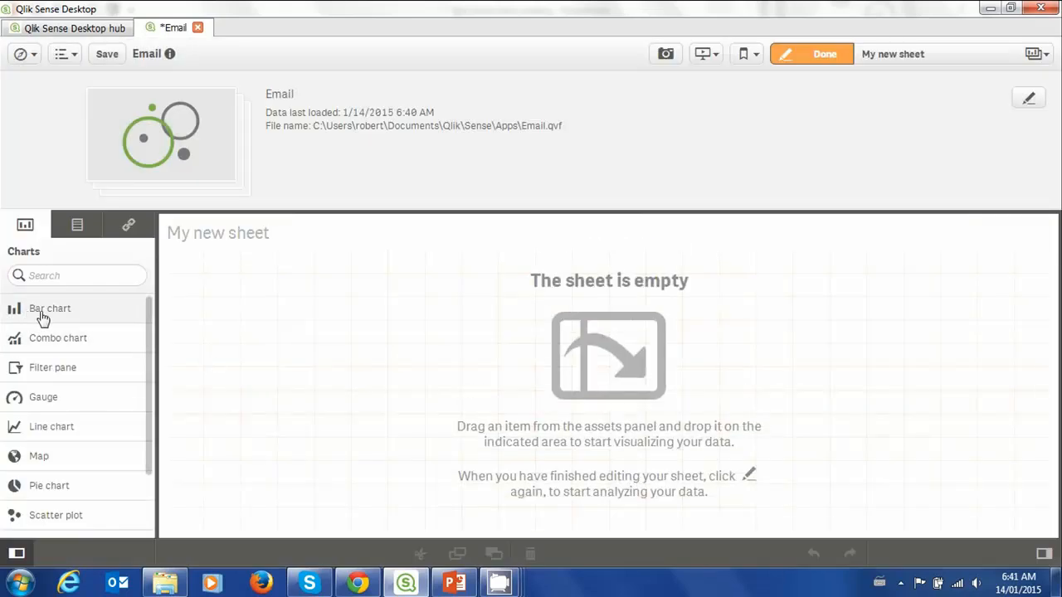
{"action": "left_click_drag", "start_coordinate": [41, 314], "coordinate": [426, 386]}
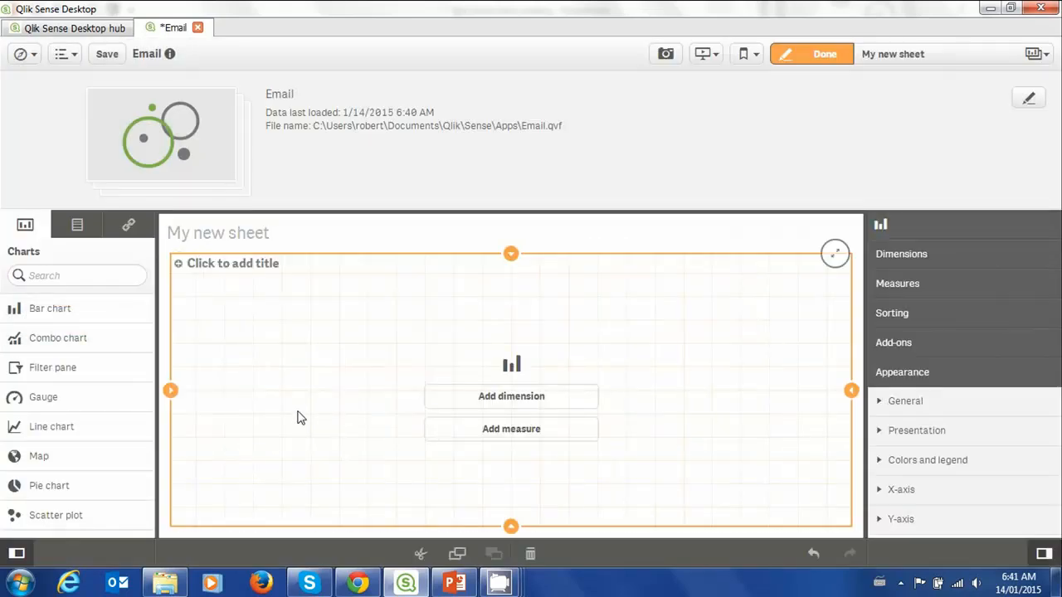
Add Batch Id as the dimension and Count([Bounced]) as the measure of the bar chart, and finish editing the sheet.
{"action": "left_click", "coordinate": [490, 399]}
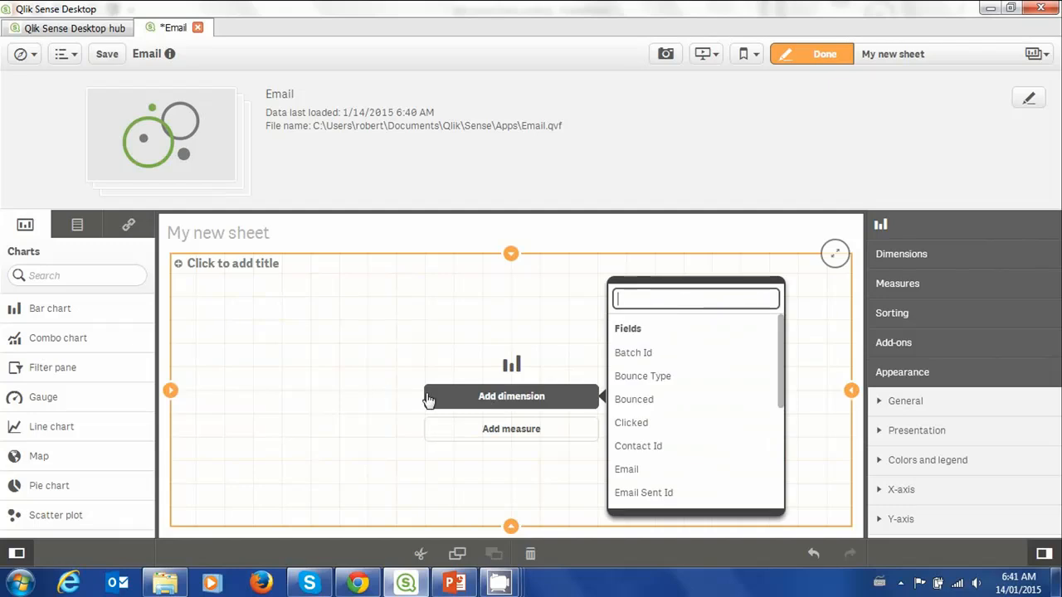
{"action": "left_click", "coordinate": [616, 354]}
{"action": "left_click", "coordinate": [490, 433]}
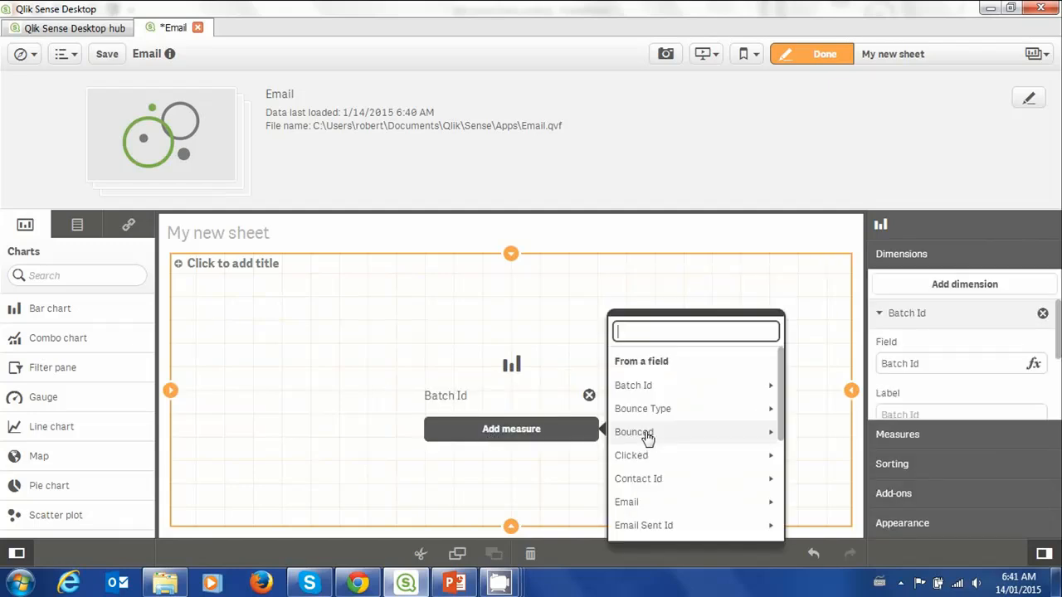
{"action": "left_click", "coordinate": [635, 432]}
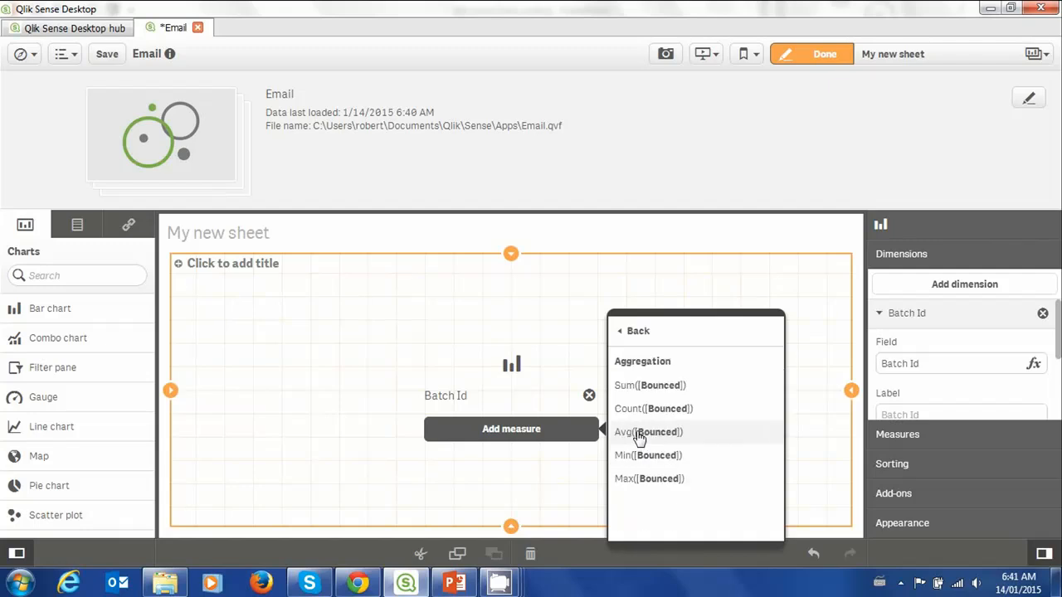
{"action": "left_click", "coordinate": [635, 415]}
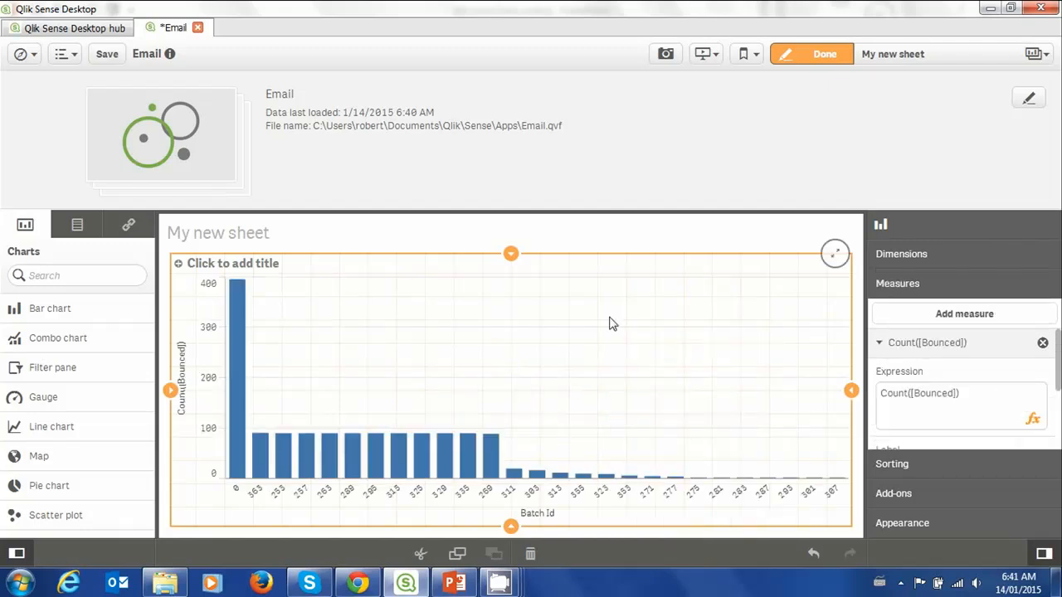
{"action": "left_click", "coordinate": [803, 63]}
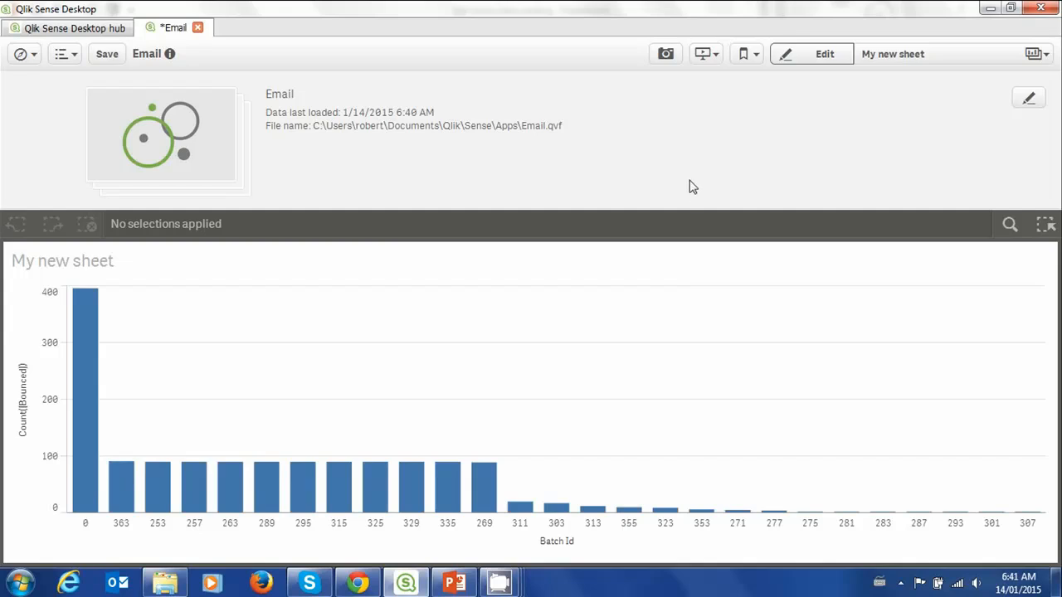
Close the Email app without saving its changes and delete it from the hub.
{"action": "left_click", "coordinate": [199, 28]}
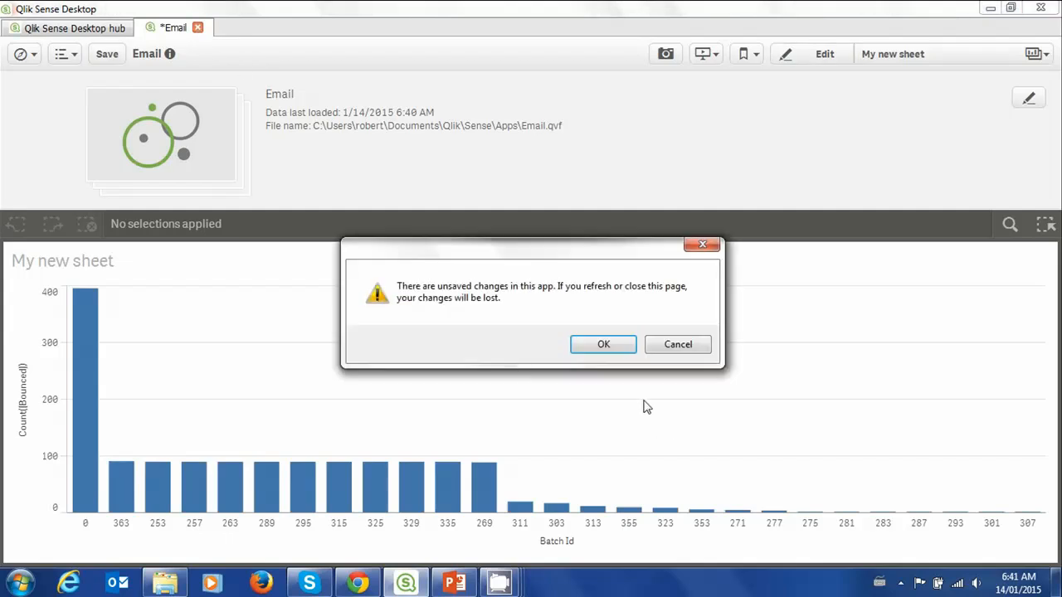
{"action": "left_click", "coordinate": [615, 350]}
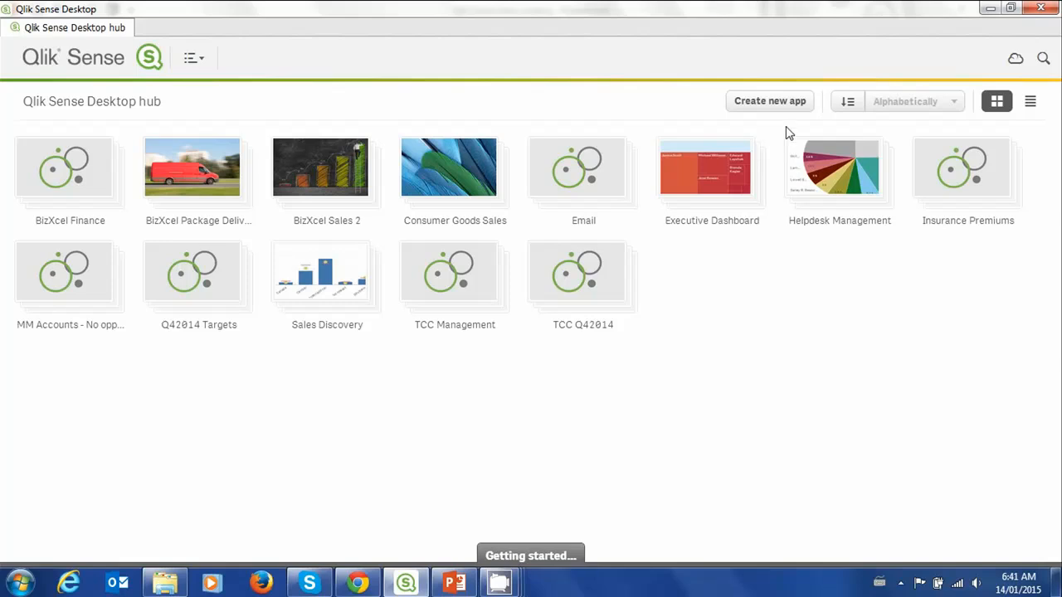
{"action": "right_click", "coordinate": [594, 176]}
{"action": "left_click", "coordinate": [561, 203]}
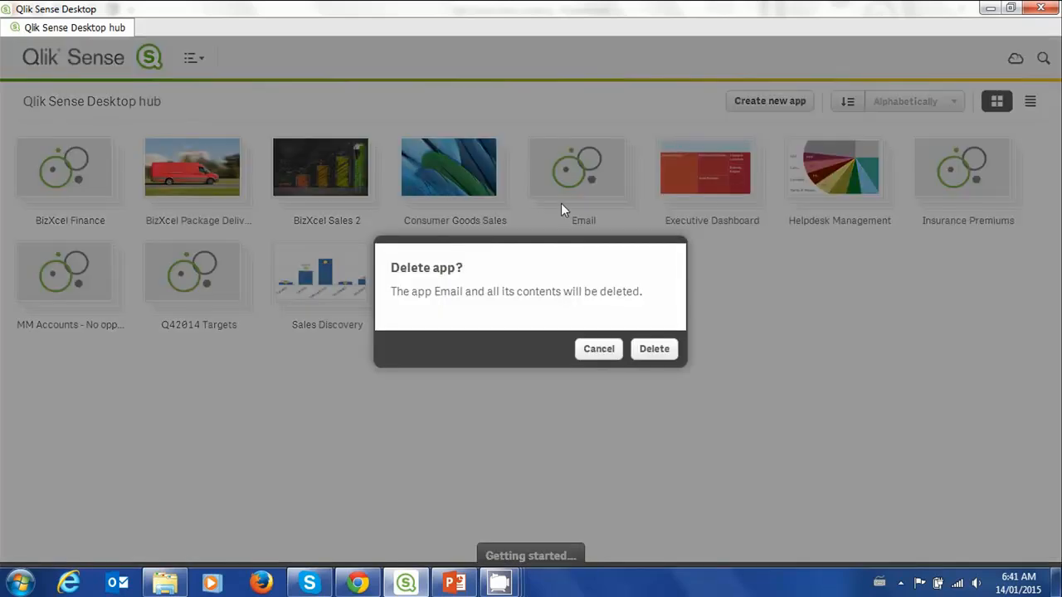
{"action": "left_click", "coordinate": [654, 349]}
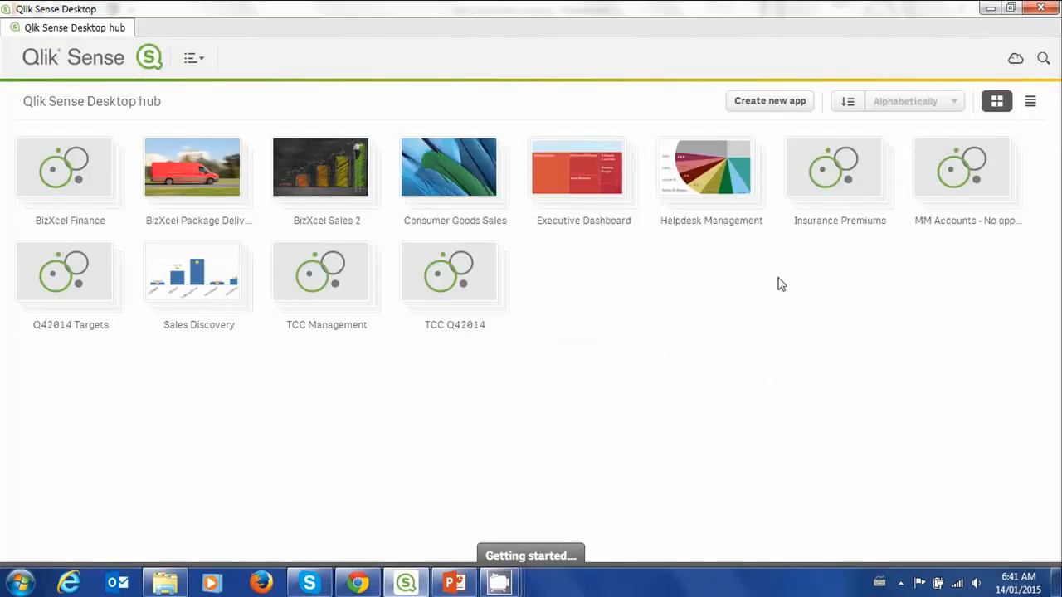
Create another new app named Email and open it.
{"action": "left_click", "coordinate": [766, 104]}
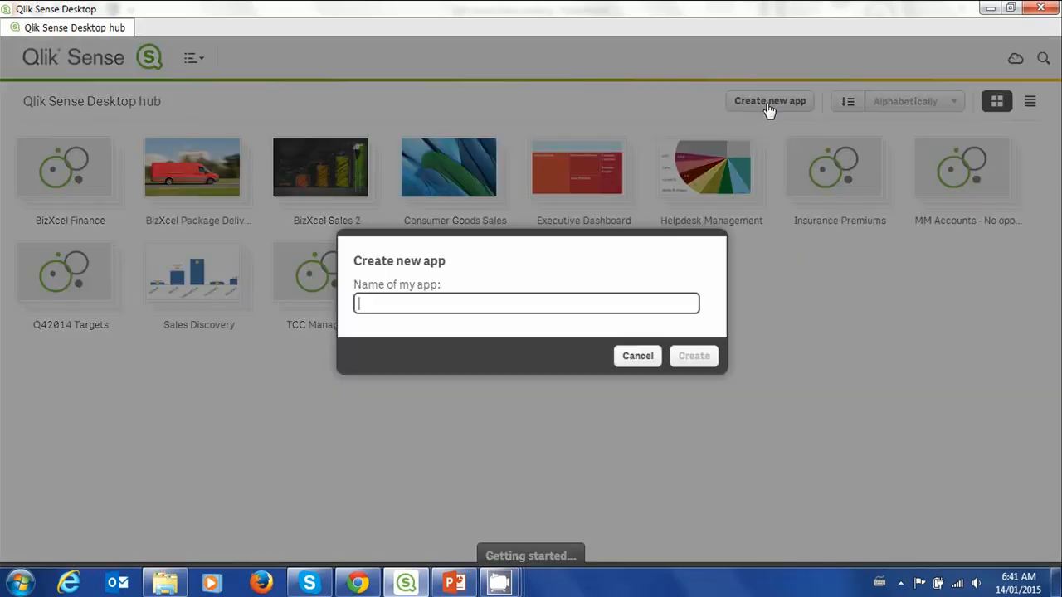
{"action": "type", "text": "Email"}
{"action": "left_click", "coordinate": [694, 362]}
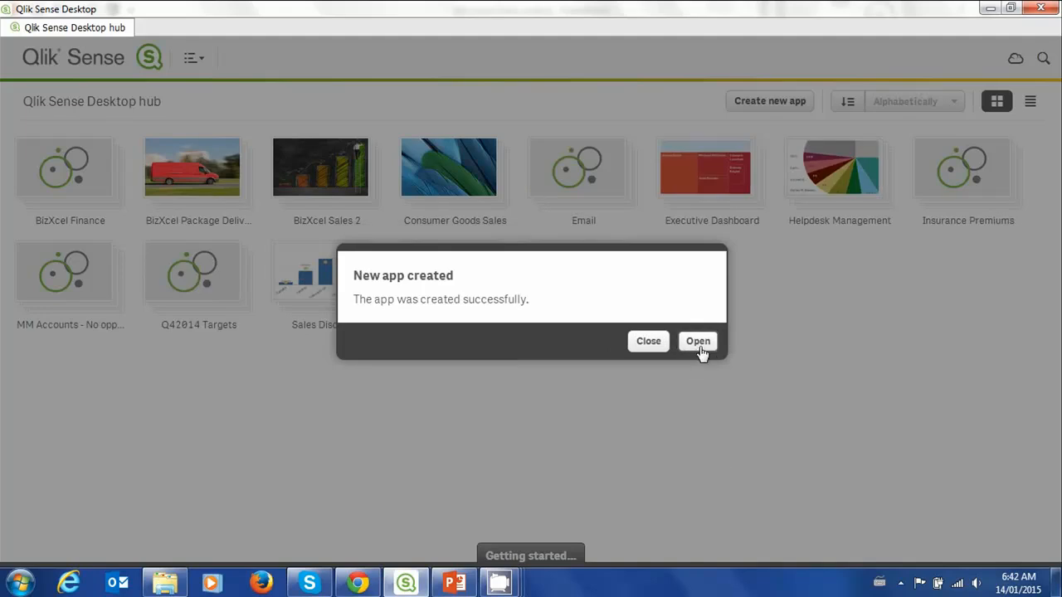
{"action": "left_click", "coordinate": [698, 347]}
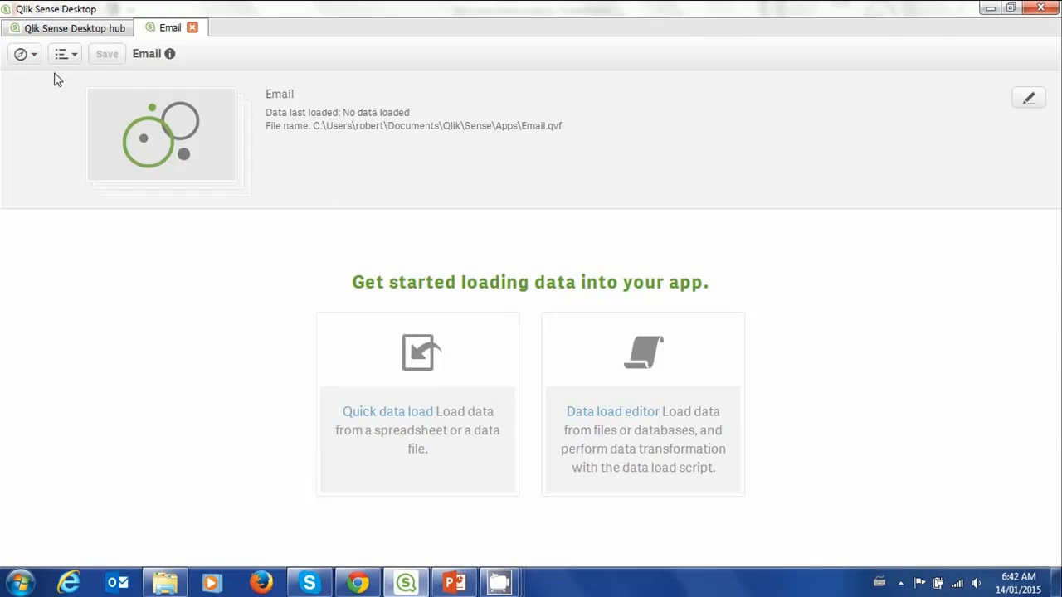
Open the data load editor for the Email app and start a new Folder data connection.
{"action": "left_click", "coordinate": [24, 55]}
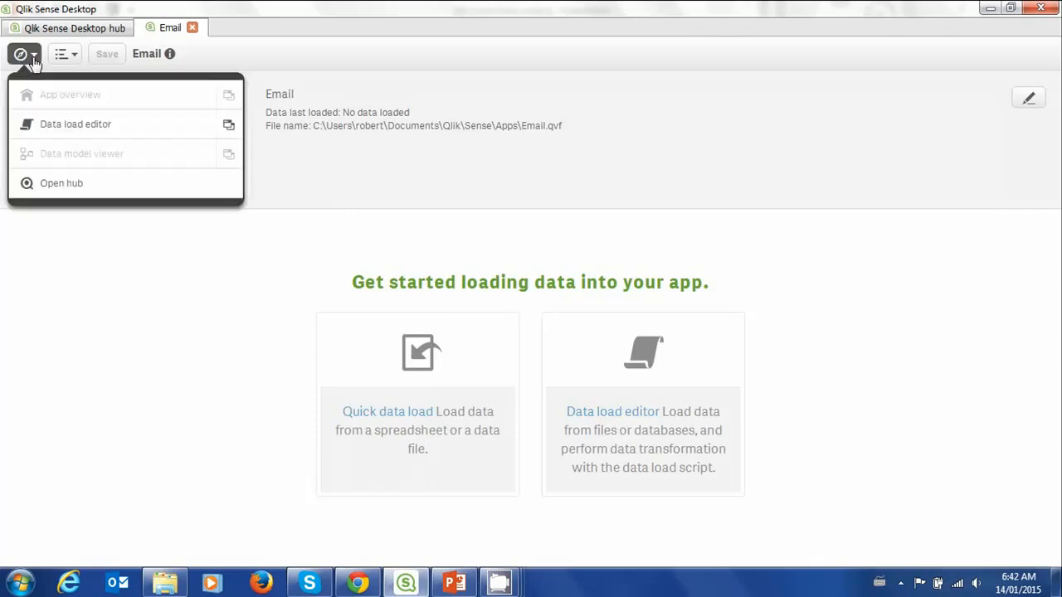
{"action": "left_click", "coordinate": [68, 125]}
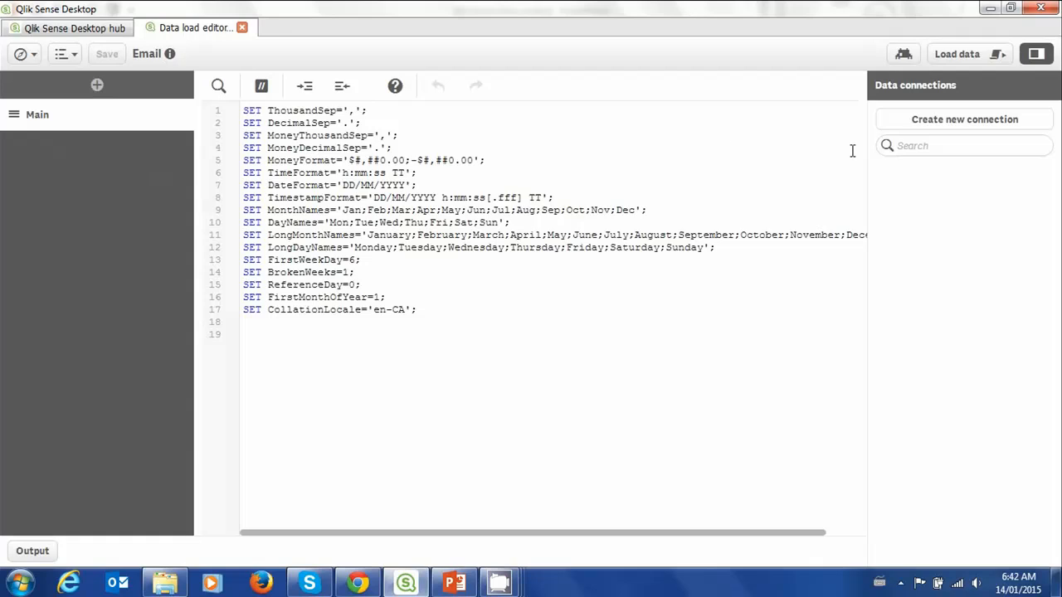
{"action": "left_click", "coordinate": [942, 127]}
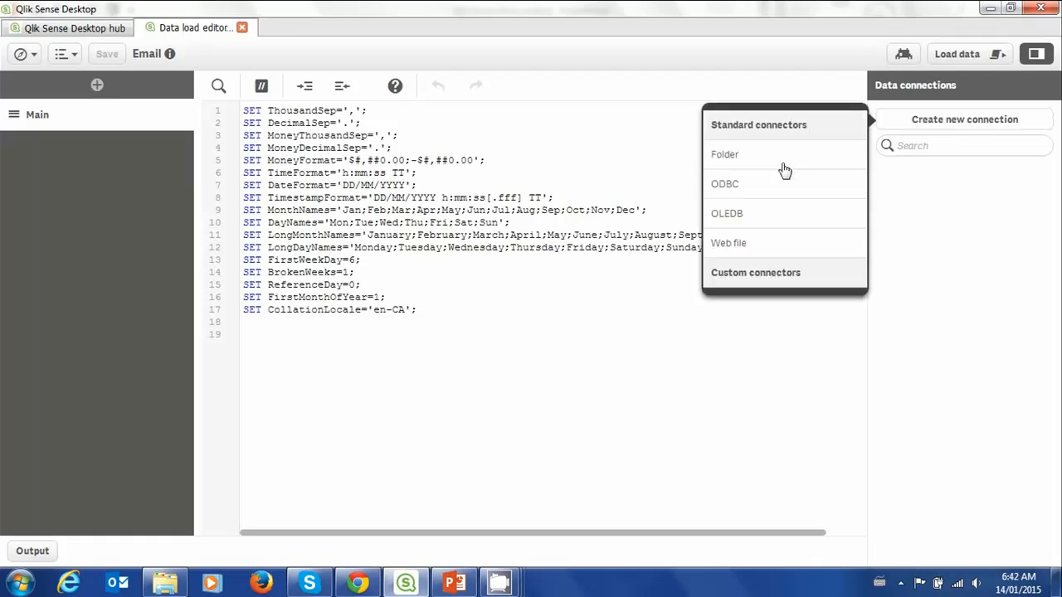
{"action": "left_click", "coordinate": [721, 159]}
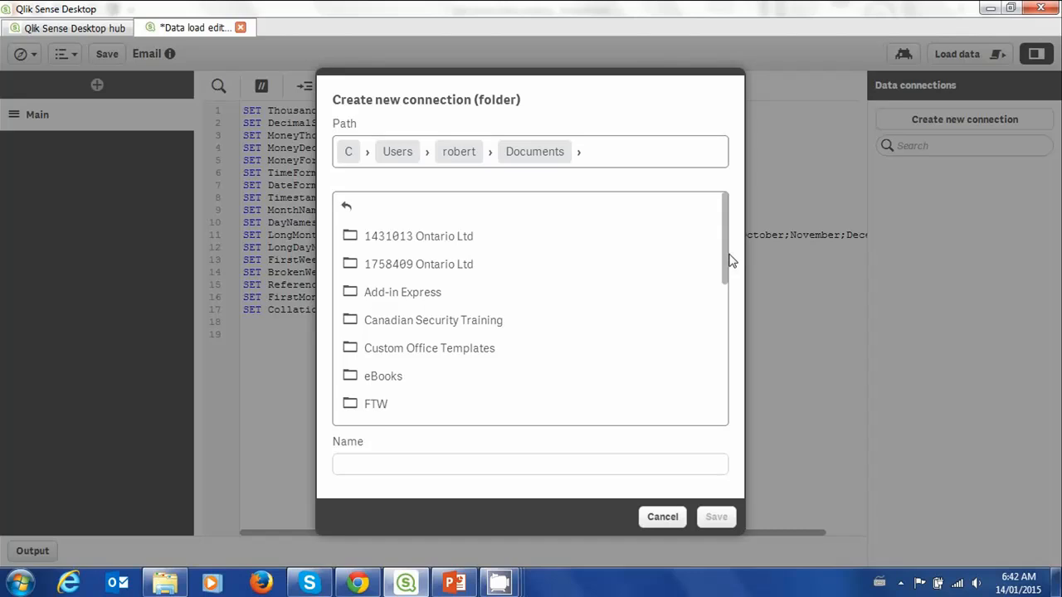
Set the connection's path to the Data Files folder under Documents > work data > WIP > BizXcel > Sales.
{"action": "left_click_drag", "start_coordinate": [724, 254], "coordinate": [735, 373]}
{"action": "left_click", "coordinate": [390, 343]}
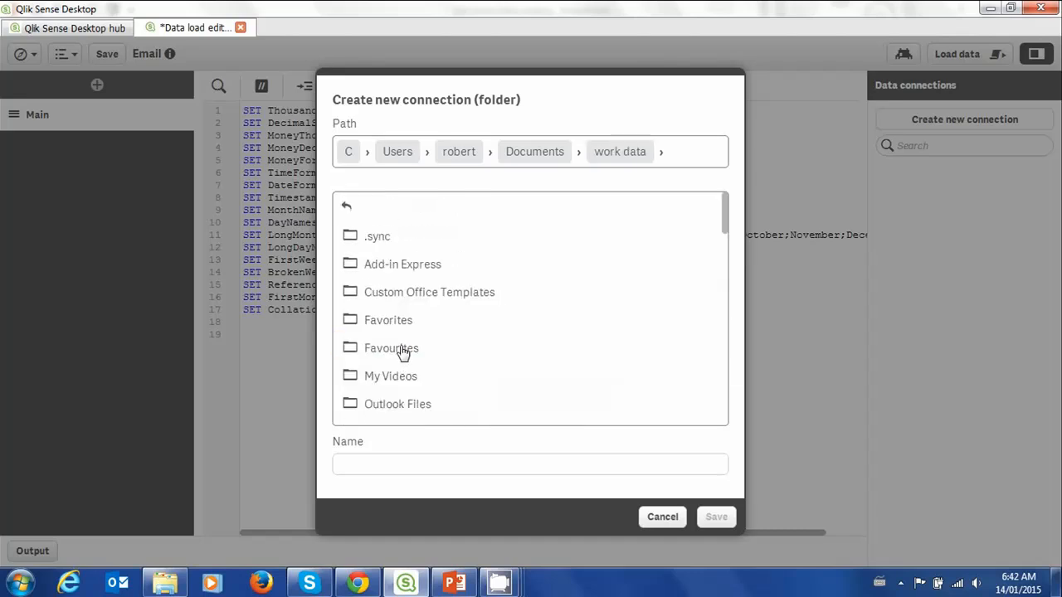
{"action": "scroll", "coordinate": [727, 377], "scroll_direction": "down", "scroll_amount": 3}
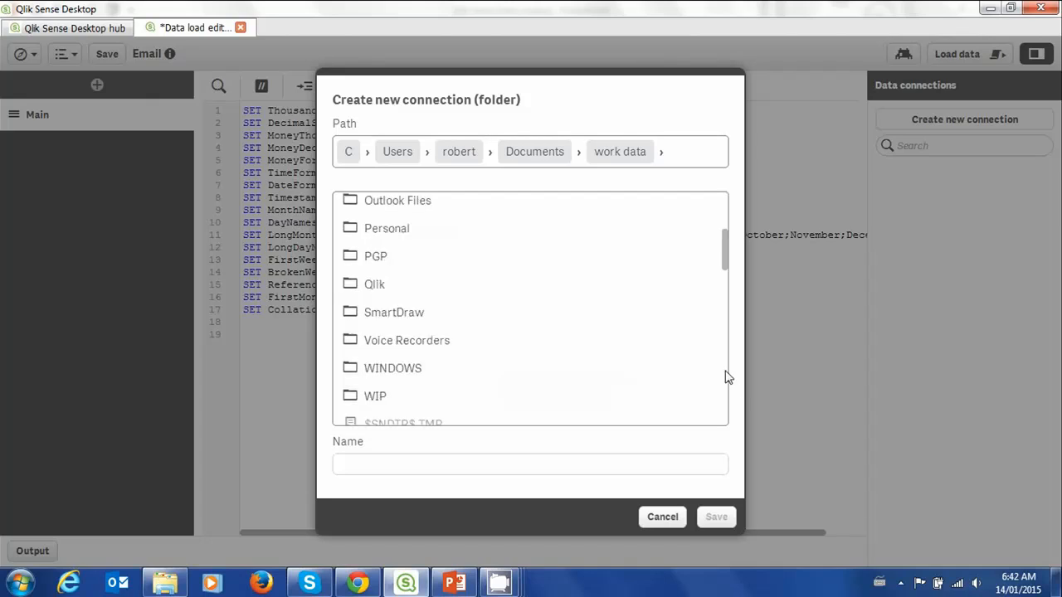
{"action": "left_click", "coordinate": [398, 396]}
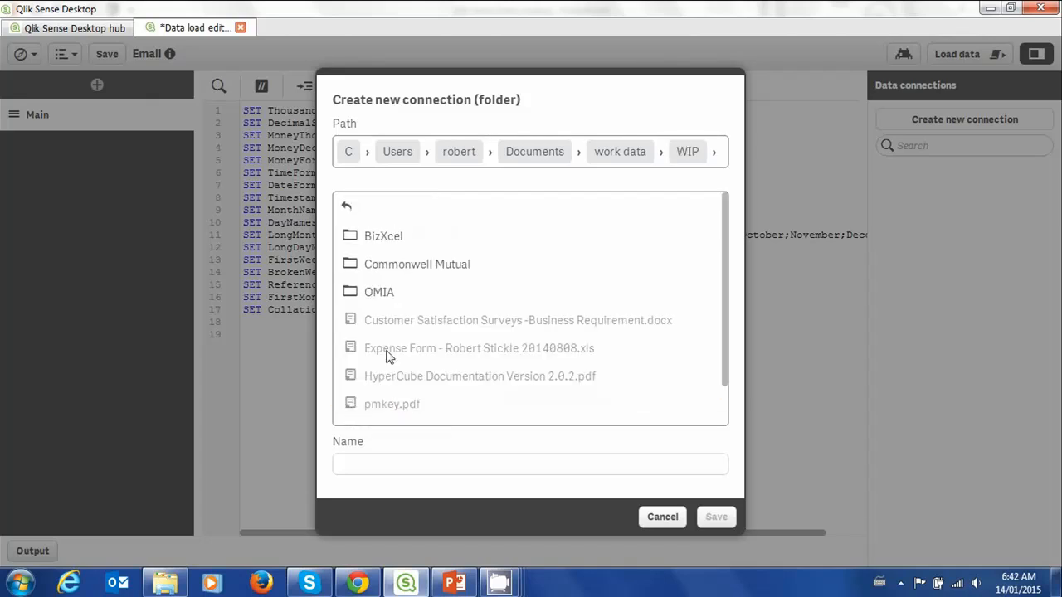
{"action": "left_click", "coordinate": [390, 239]}
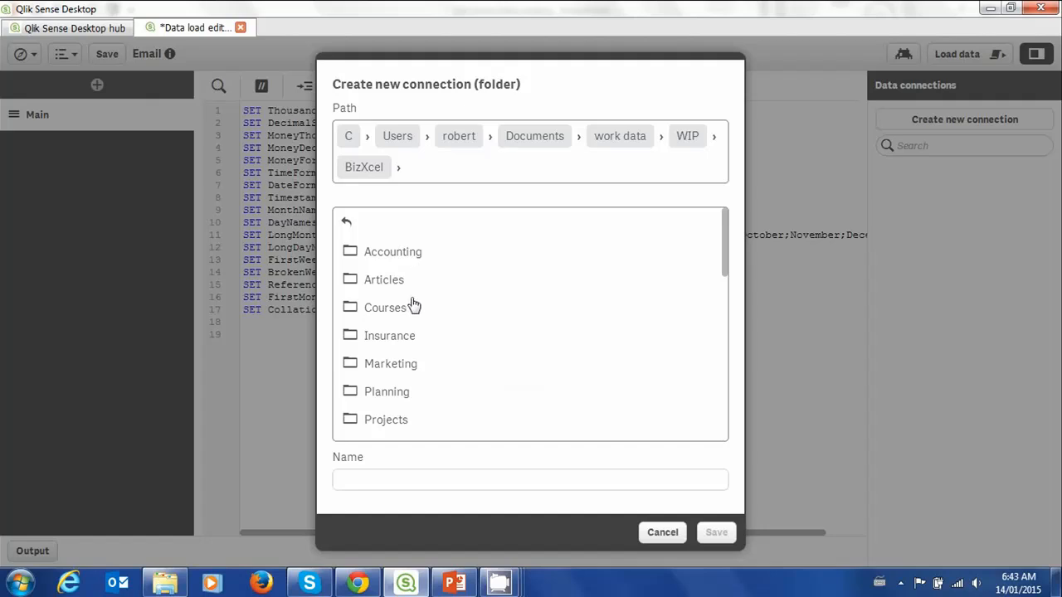
{"action": "scroll", "coordinate": [728, 372], "scroll_direction": "down", "scroll_amount": 3}
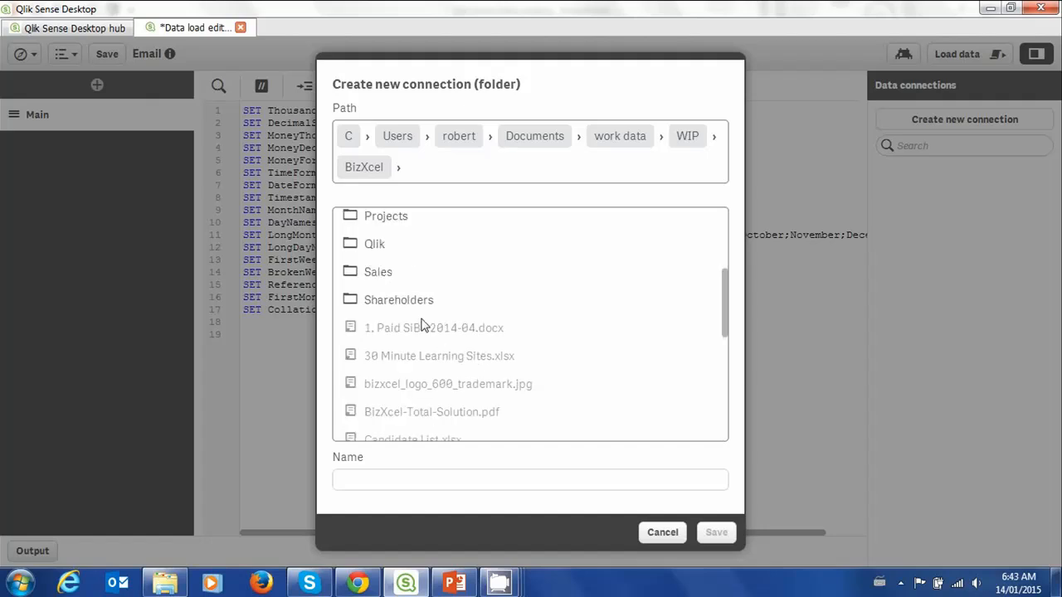
{"action": "left_click", "coordinate": [373, 276]}
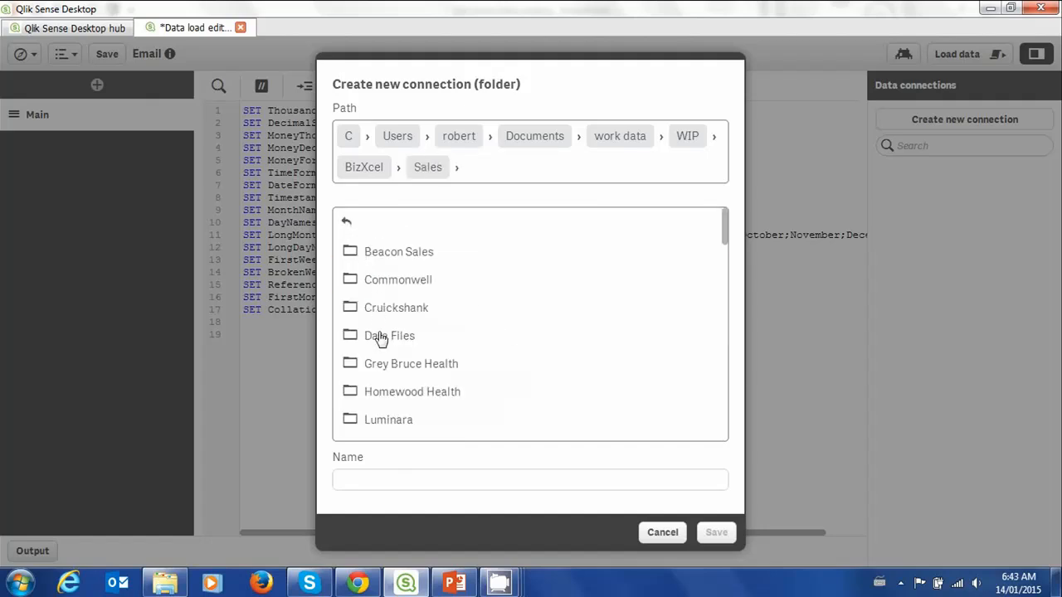
{"action": "left_click", "coordinate": [379, 337]}
Name the folder connection CRM Data and save it.
{"action": "left_click", "coordinate": [422, 477]}
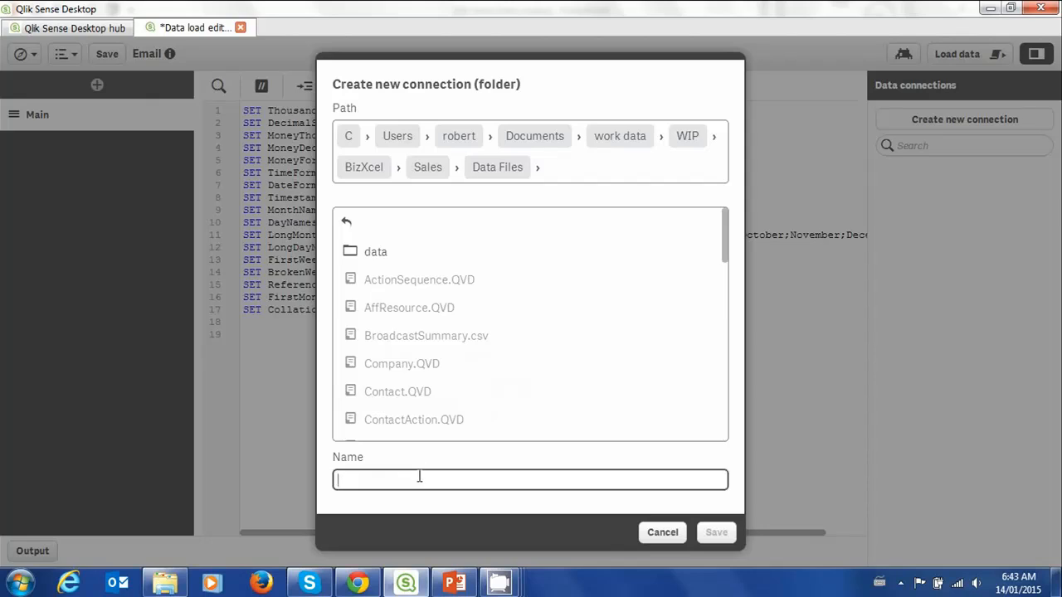
{"action": "type", "text": "CRM Data"}
{"action": "left_click", "coordinate": [719, 535]}
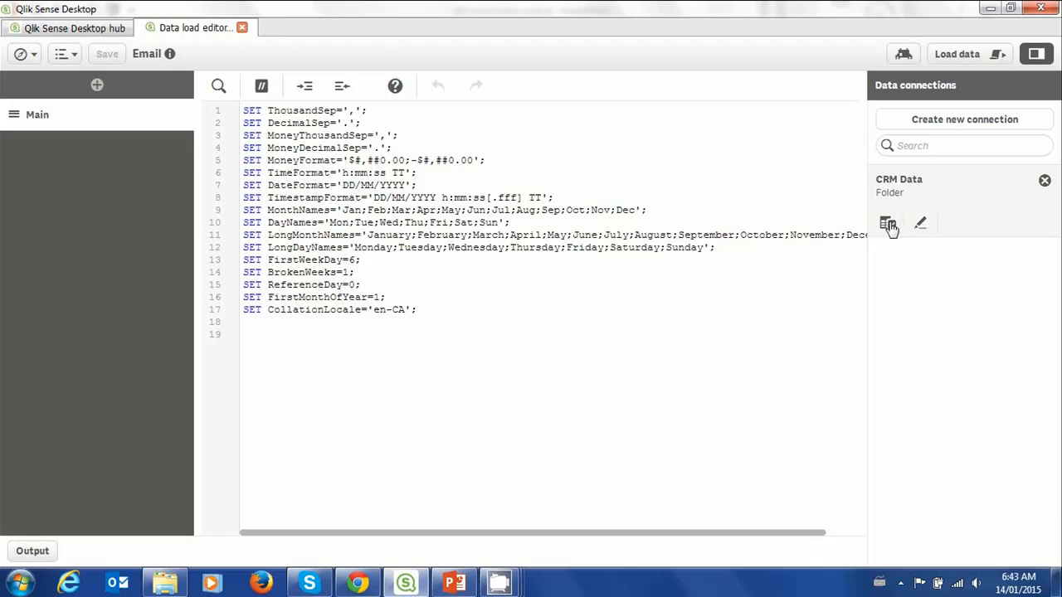
Add a script section named Email after Main and place the cursor in its empty script.
{"action": "left_click", "coordinate": [97, 86]}
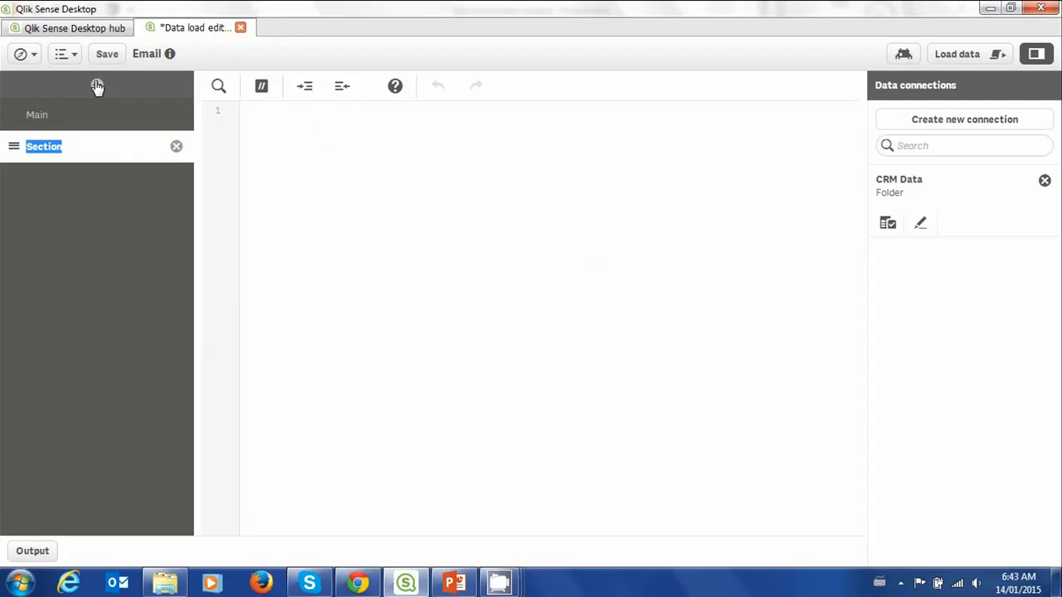
{"action": "type", "text": "Email"}
{"action": "key", "text": "Return"}
{"action": "left_click", "coordinate": [251, 112]}
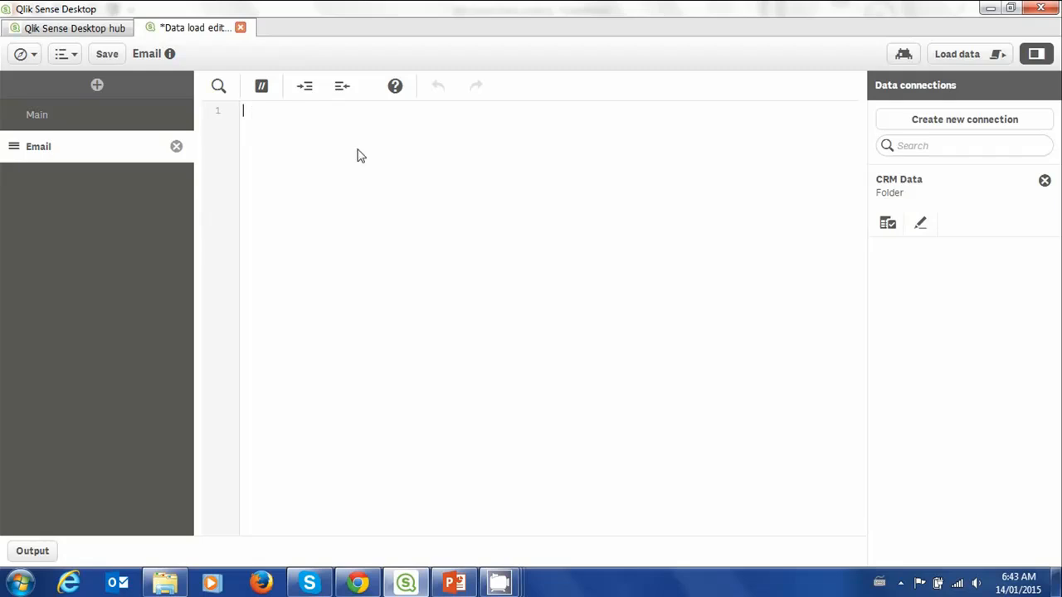
Select EmailBroadcasts.csv from the CRM Data connection and set its delimiter to Comma.
{"action": "left_click", "coordinate": [887, 226]}
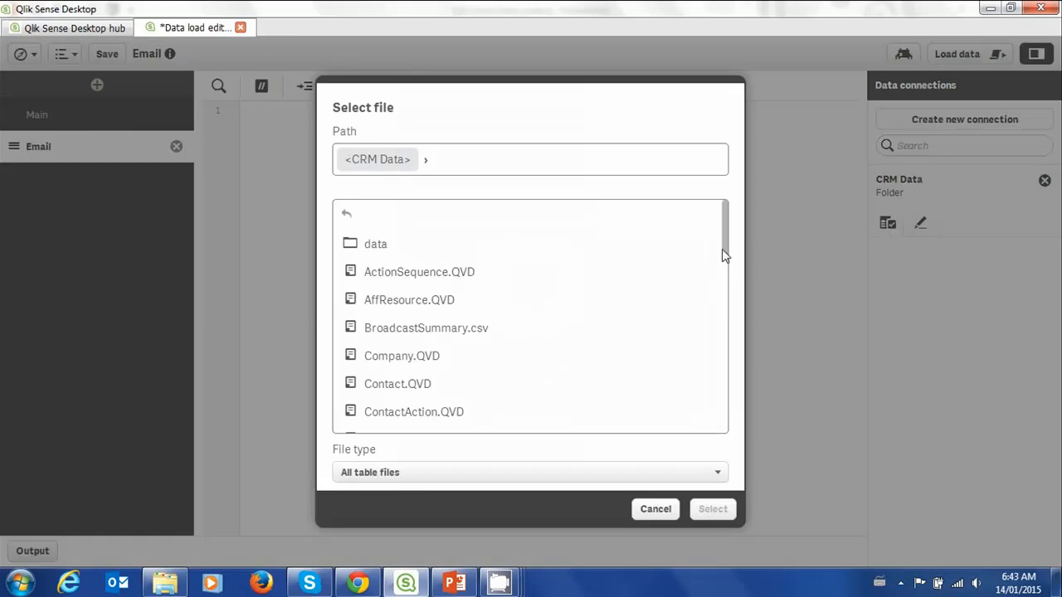
{"action": "left_click_drag", "start_coordinate": [722, 255], "coordinate": [725, 334]}
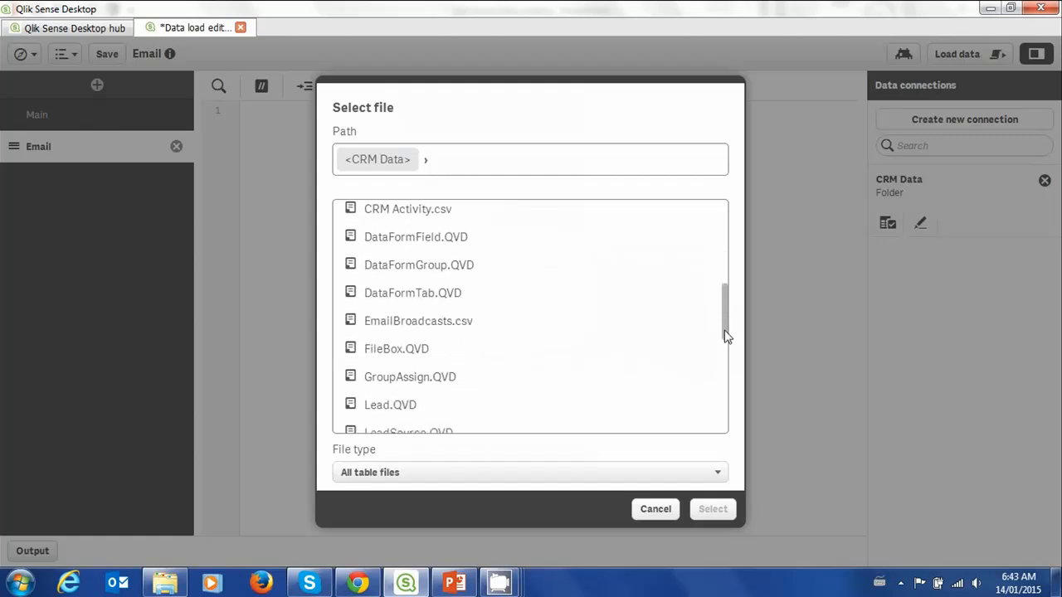
{"action": "left_click", "coordinate": [454, 328]}
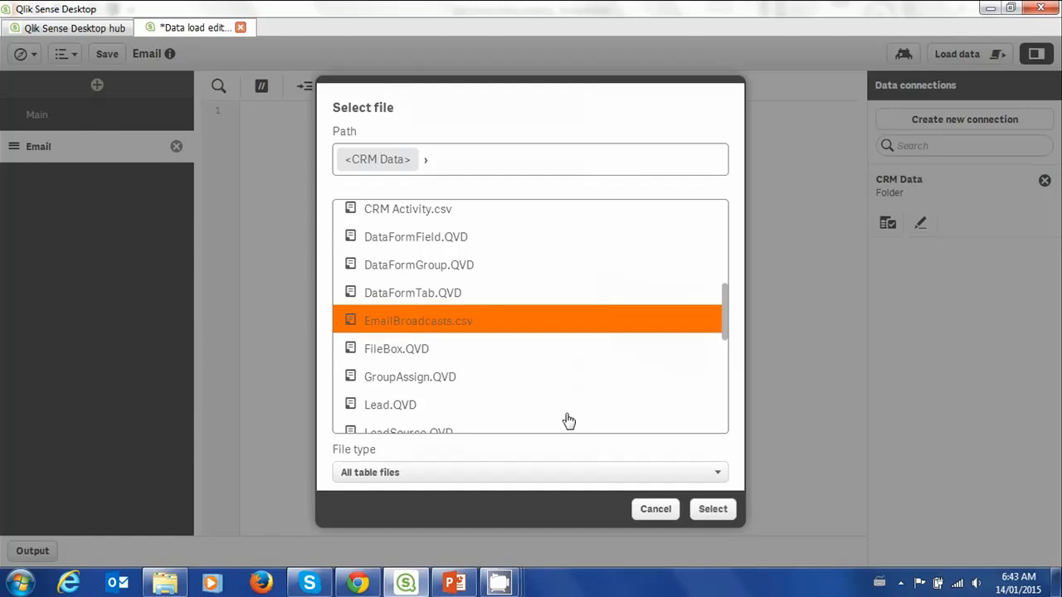
{"action": "left_click", "coordinate": [712, 508]}
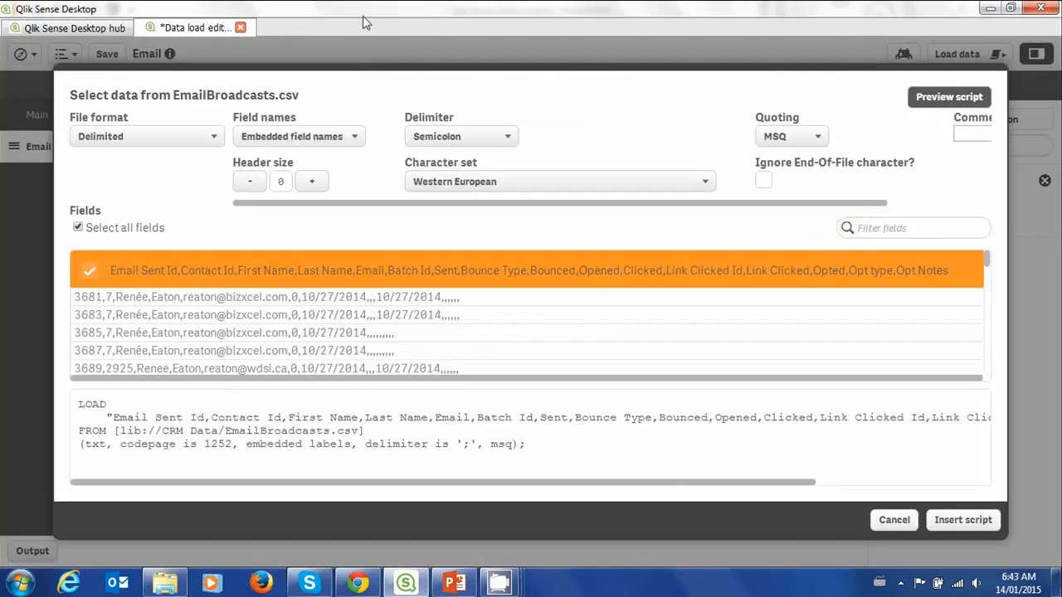
{"action": "left_click", "coordinate": [446, 138]}
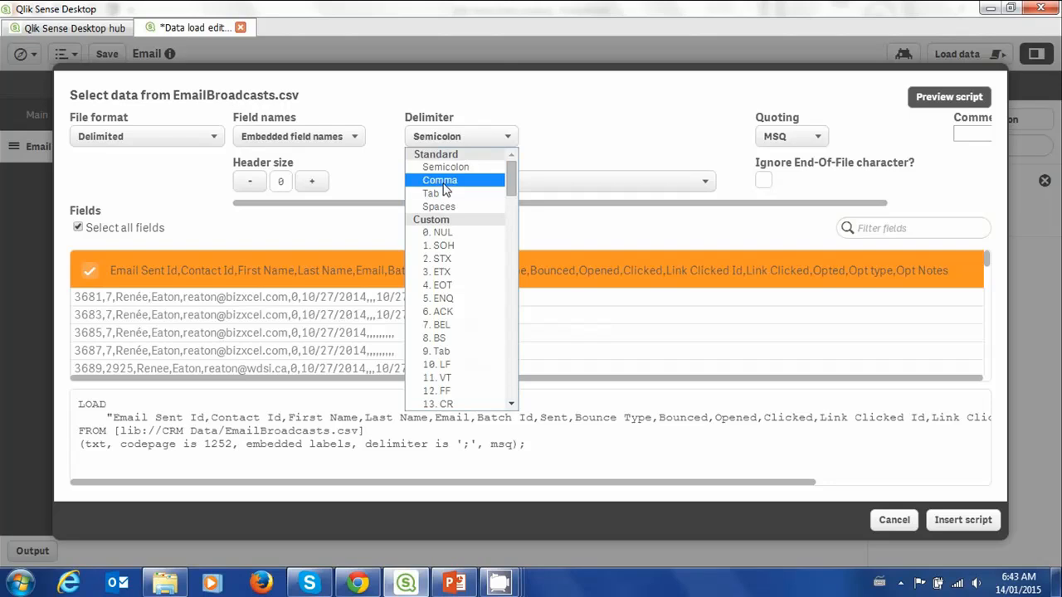
{"action": "left_click", "coordinate": [445, 171]}
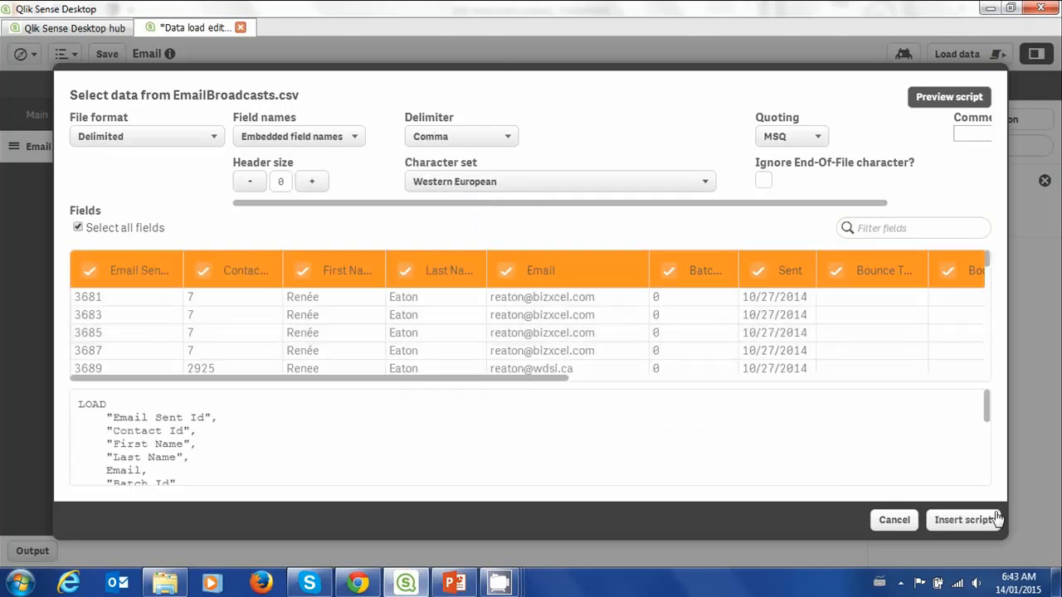
Insert the load script for EmailBroadcasts.csv into the Email section and load the data into the app.
{"action": "left_click", "coordinate": [963, 521]}
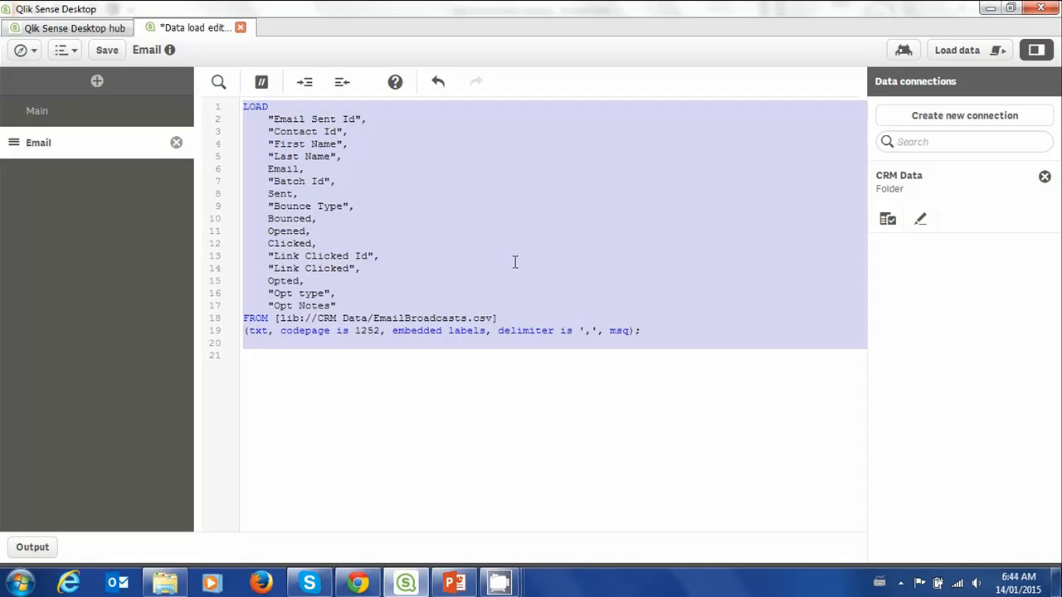
{"action": "left_click", "coordinate": [961, 62]}
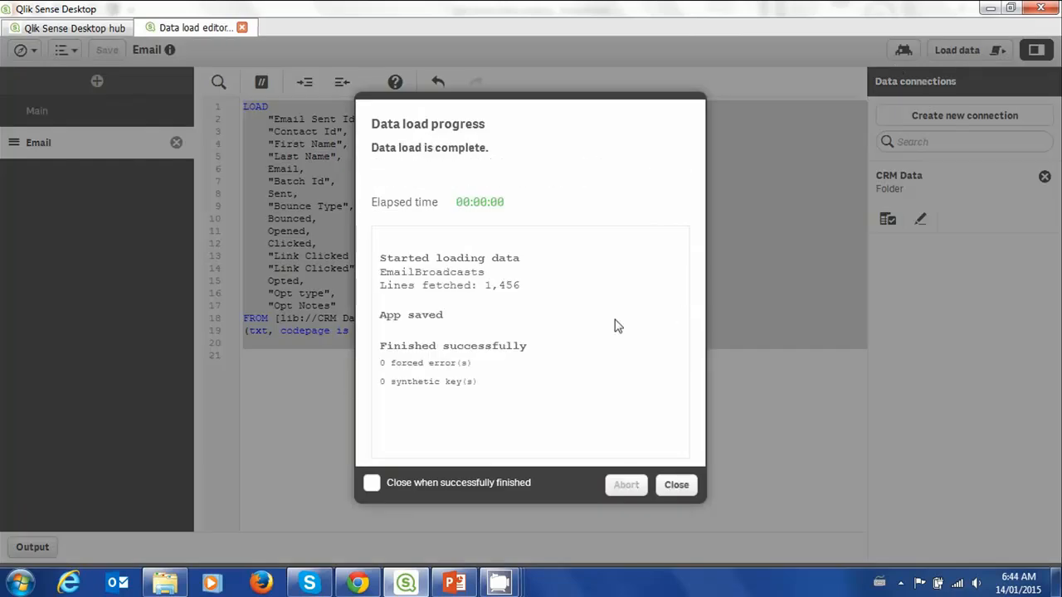
{"action": "left_click", "coordinate": [676, 486]}
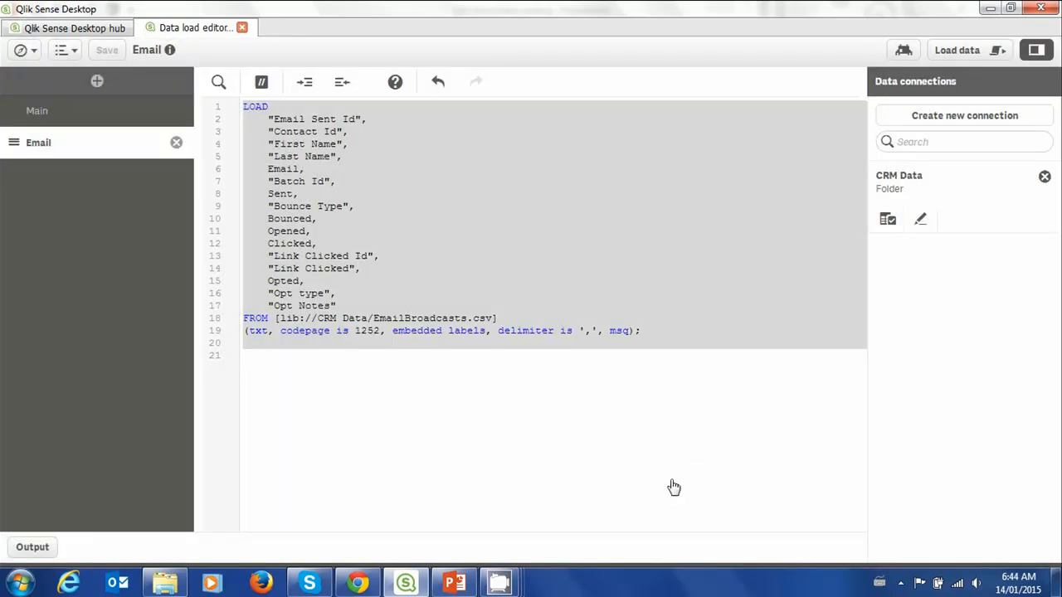
Create a new sheet titled Email in the app overview.
{"action": "left_click", "coordinate": [35, 53]}
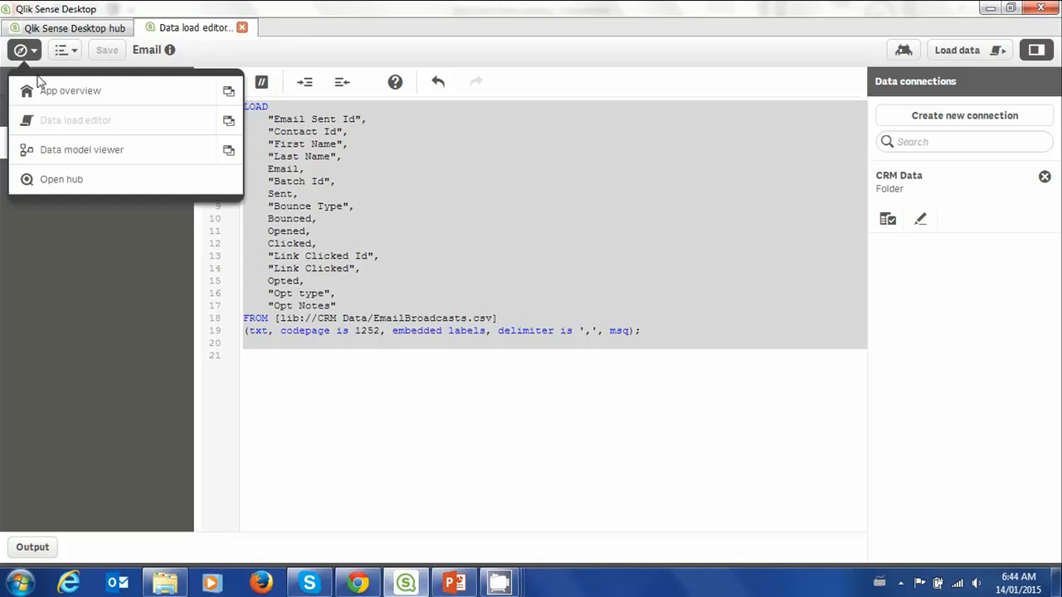
{"action": "left_click", "coordinate": [62, 102]}
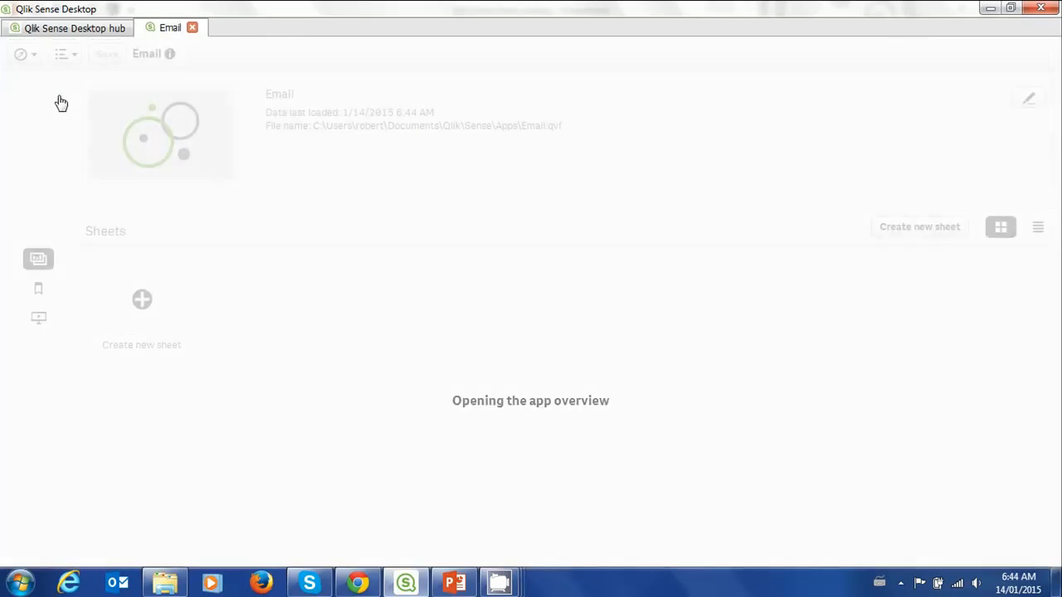
{"action": "left_click", "coordinate": [140, 298]}
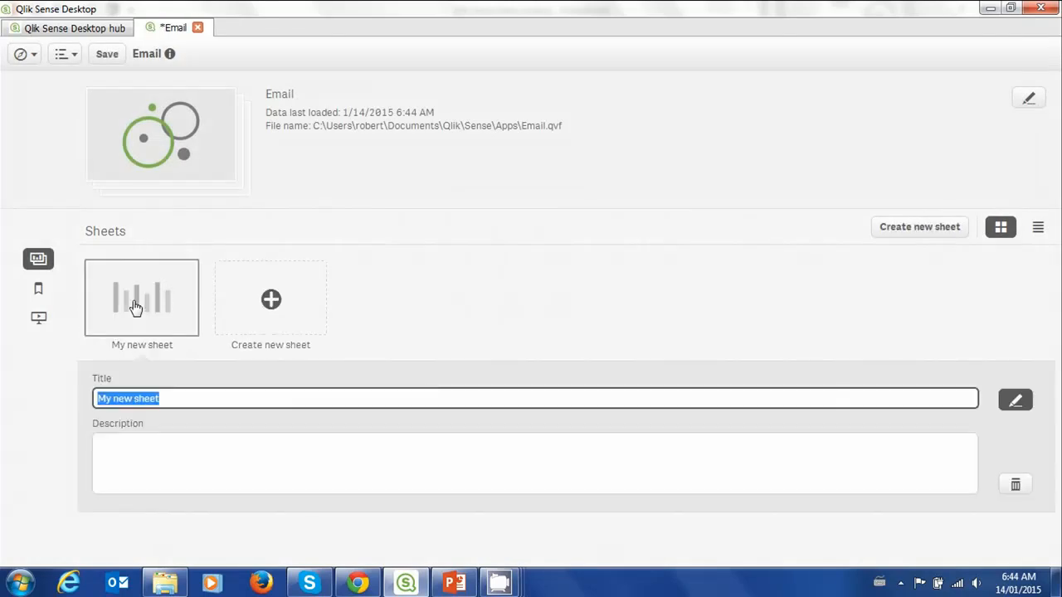
{"action": "type", "text": "Email"}
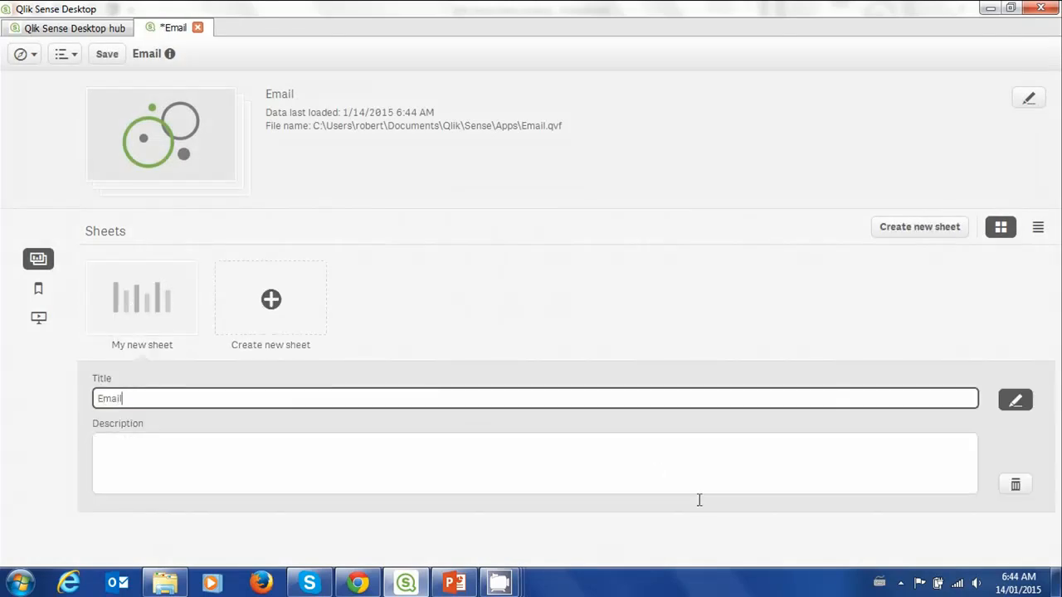
{"action": "left_click", "coordinate": [1014, 402]}
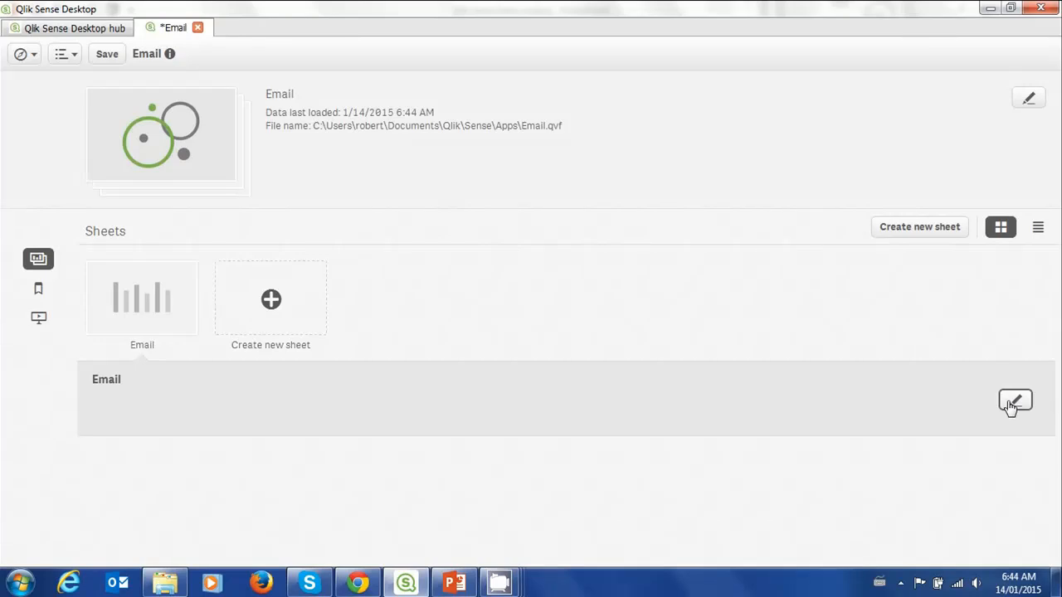
Open the Email sheet for editing and add a bar chart with Batch Id as its dimension.
{"action": "left_click", "coordinate": [142, 321]}
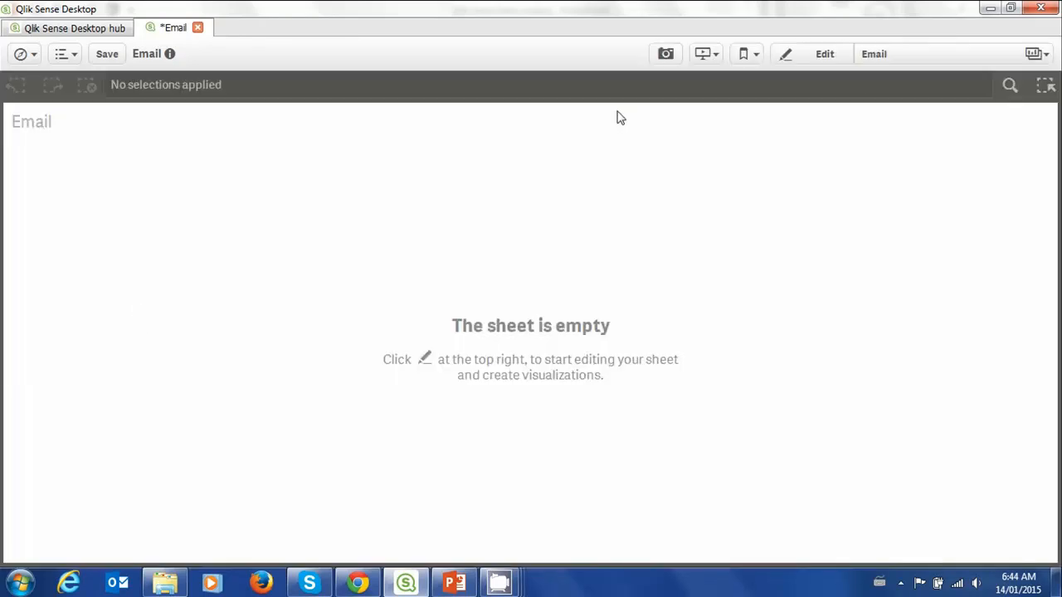
{"action": "left_click", "coordinate": [830, 55]}
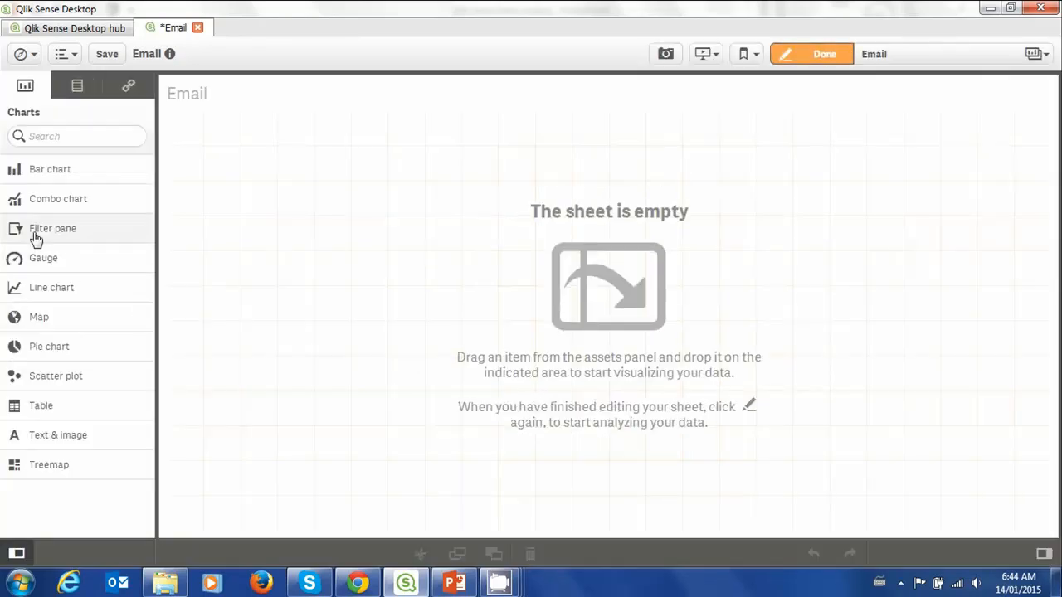
{"action": "left_click_drag", "start_coordinate": [33, 171], "coordinate": [373, 291]}
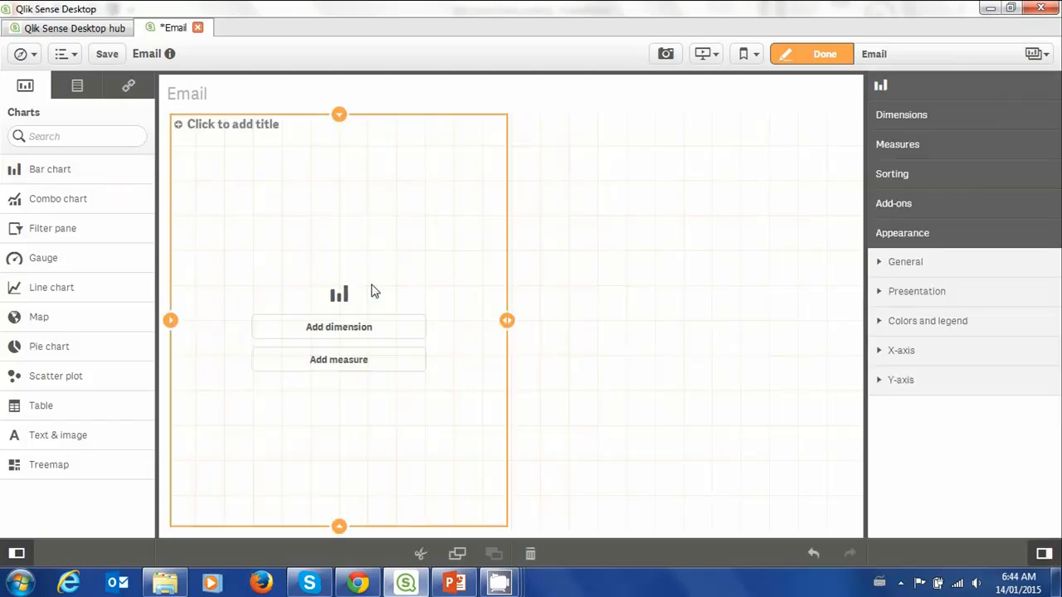
{"action": "left_click", "coordinate": [349, 330]}
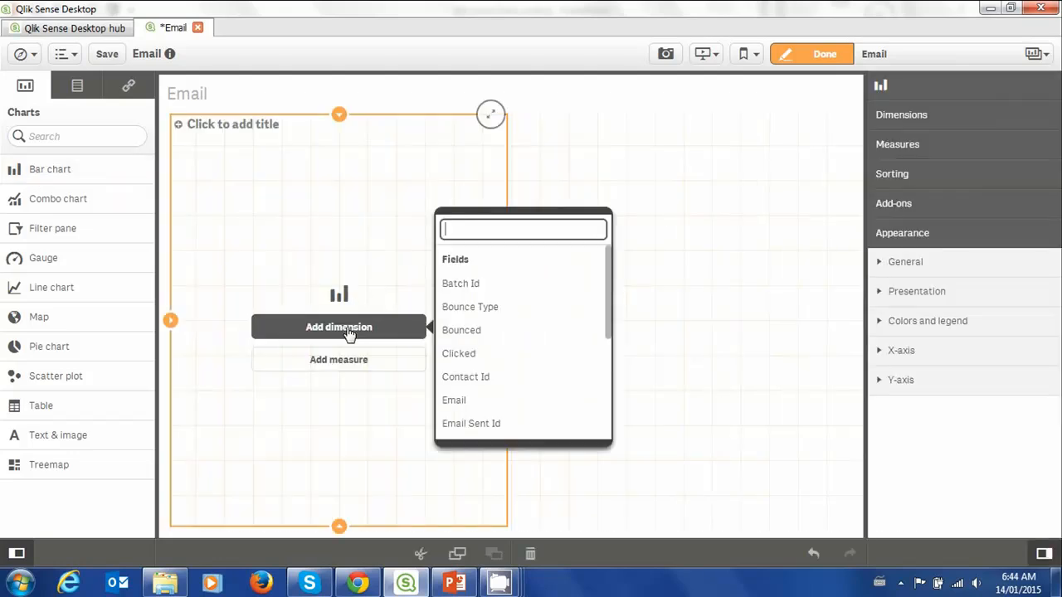
{"action": "left_click", "coordinate": [463, 287]}
Add Count([Clicked]) as the bar chart's measure and finish editing the sheet.
{"action": "left_click", "coordinate": [373, 363]}
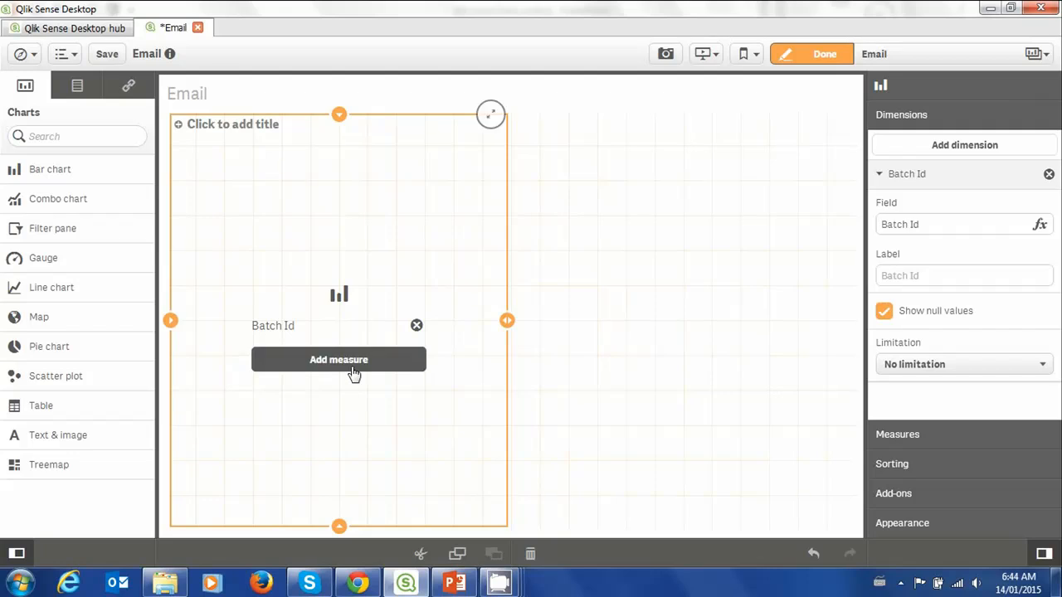
{"action": "left_click", "coordinate": [462, 387]}
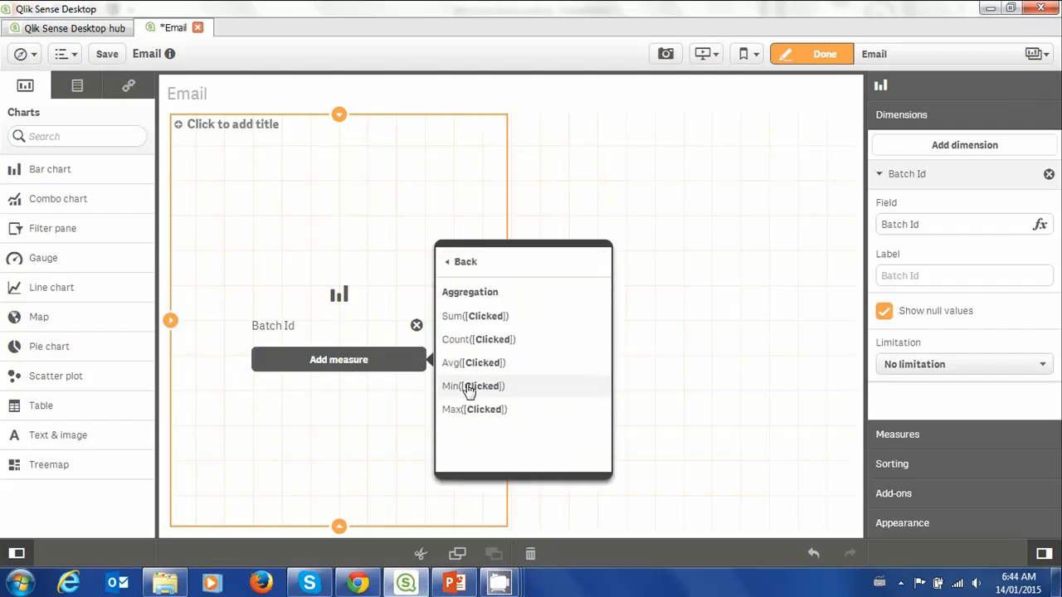
{"action": "left_click", "coordinate": [481, 339]}
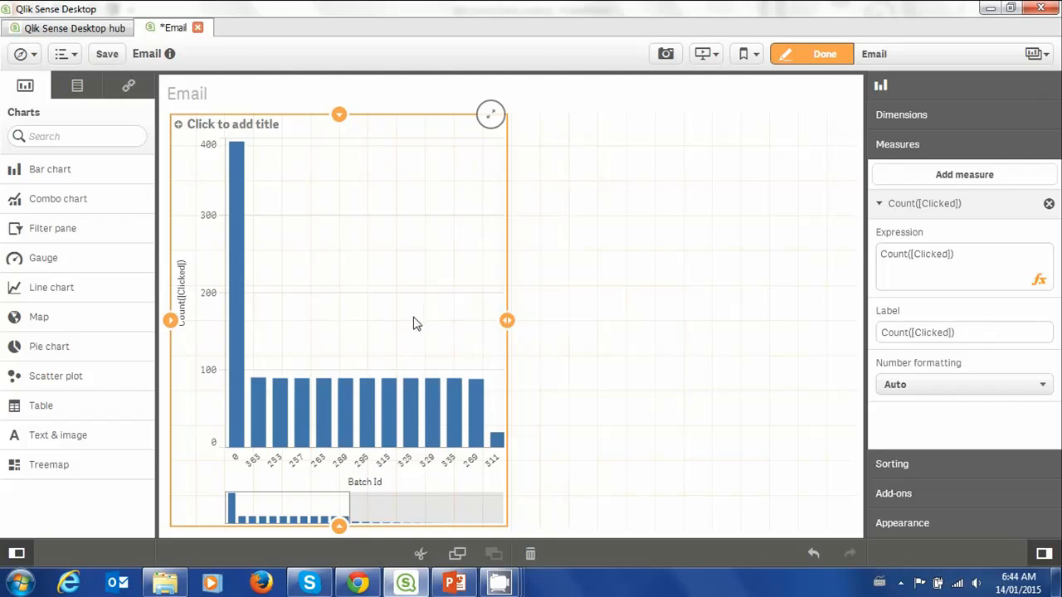
{"action": "left_click", "coordinate": [816, 63]}
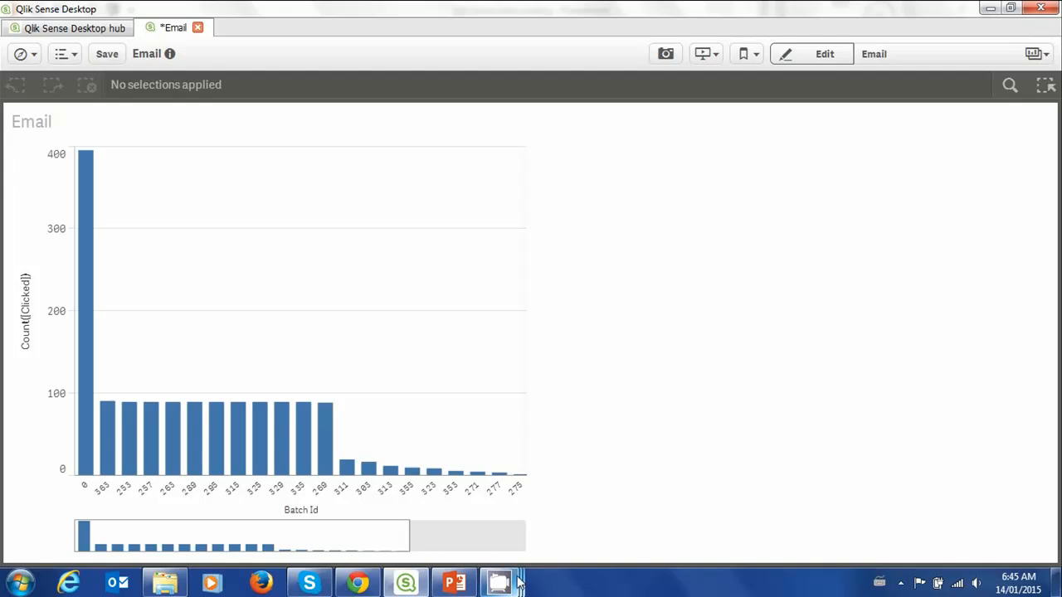
{"action": "mouse_move", "coordinate": [514, 585]}
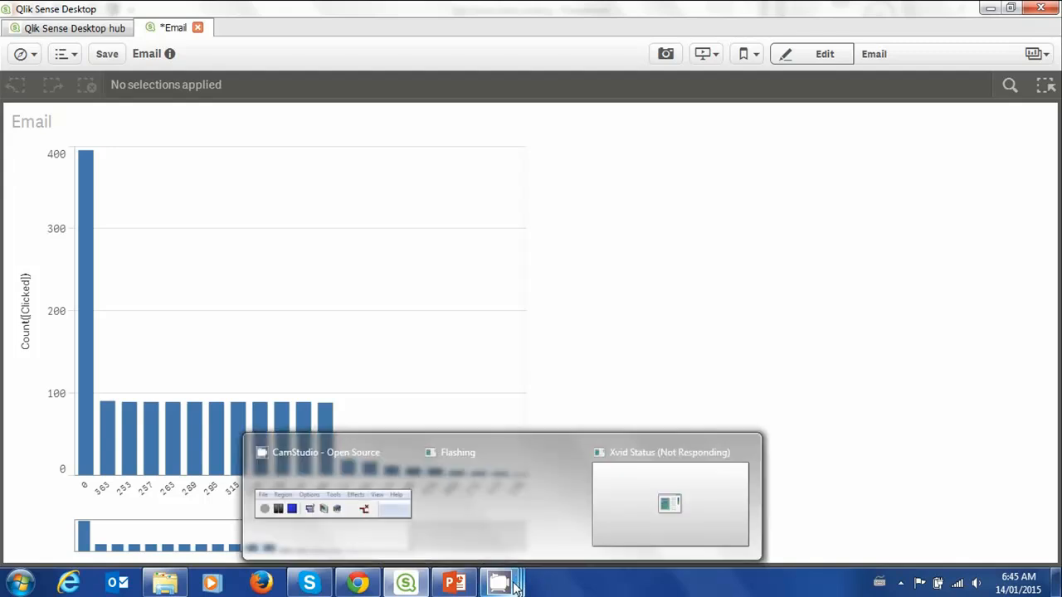